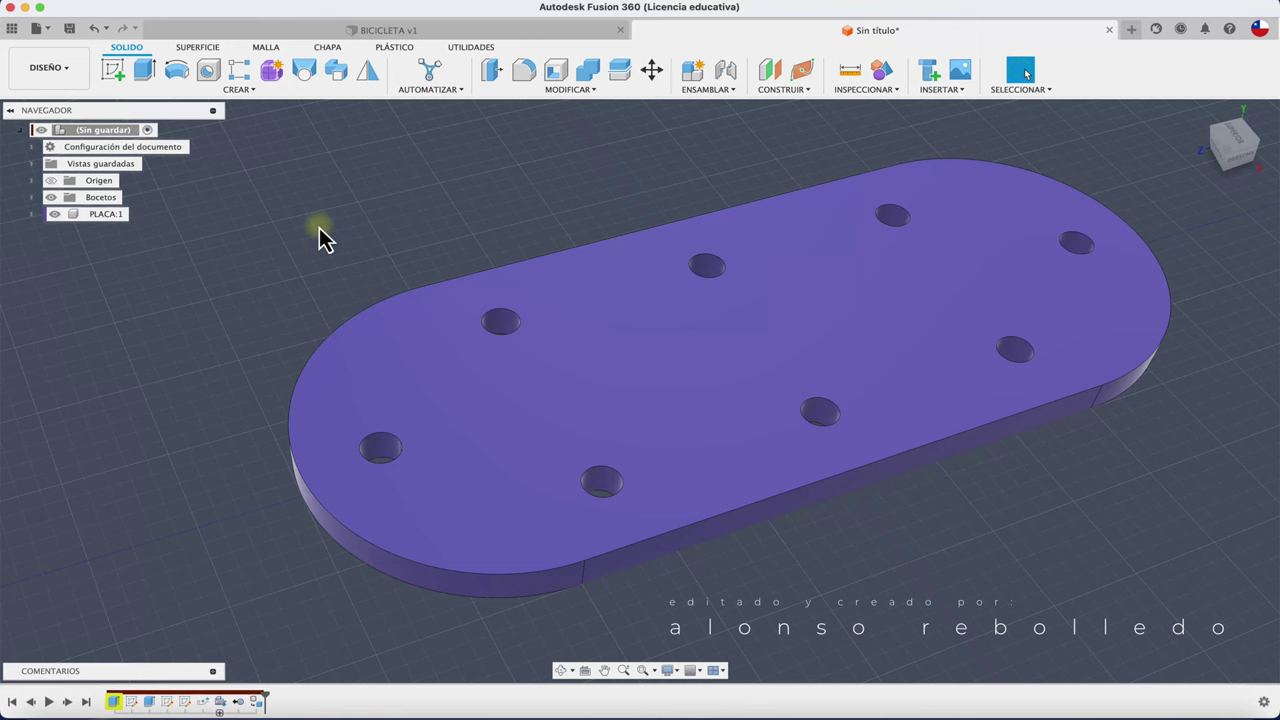
Open the ENSAMBLAR (Assemble) menu for the PLACA:1 plate design.
{"action": "left_click", "coordinate": [722, 93]}
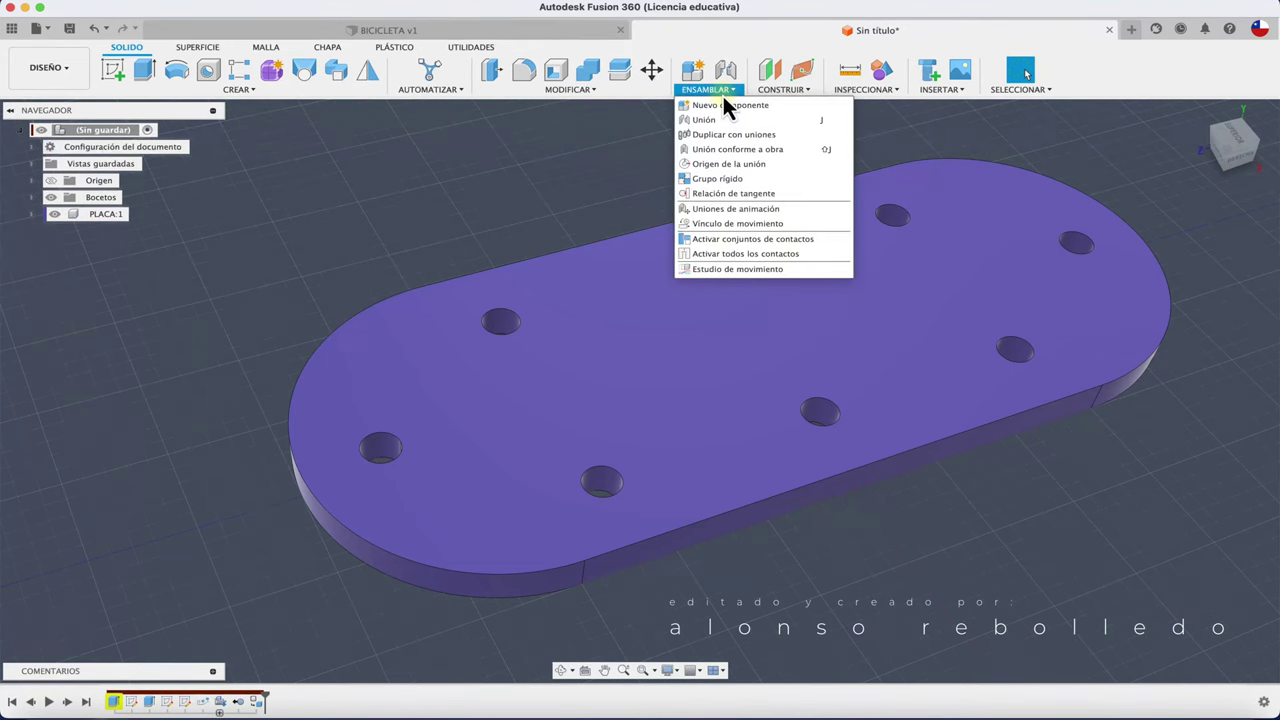
{"action": "mouse_move", "coordinate": [733, 134]}
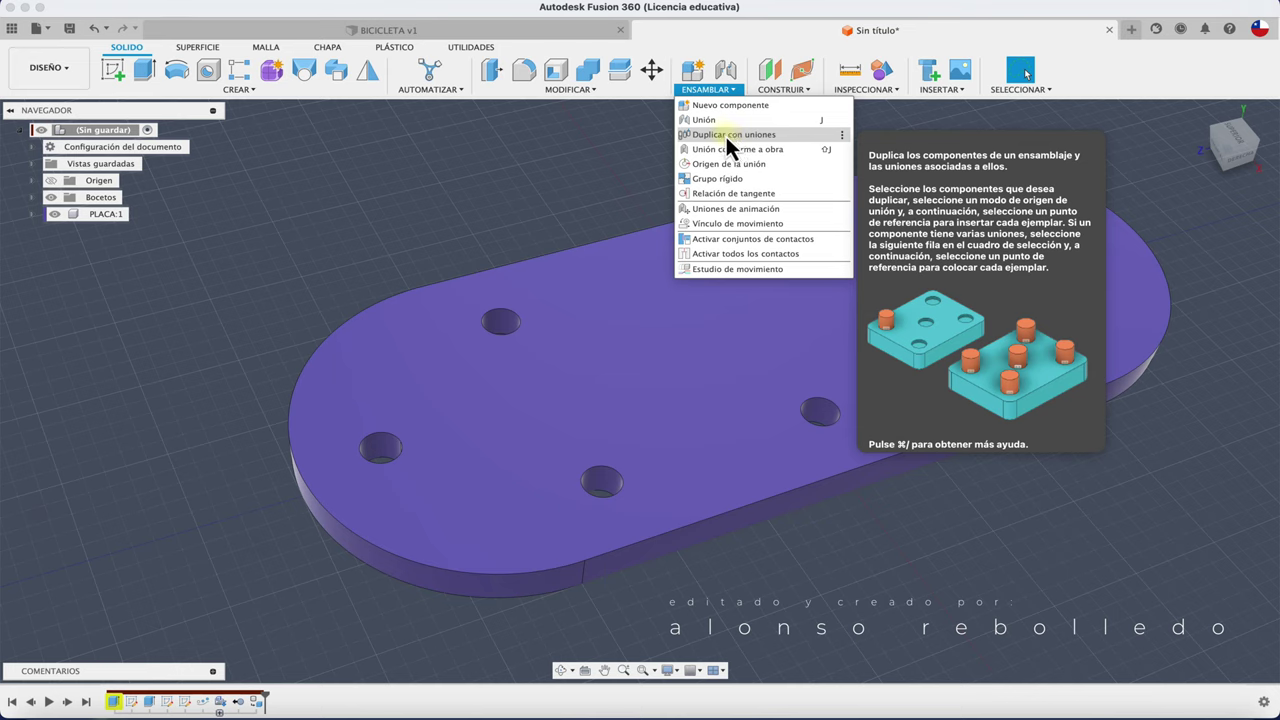
Fix PLACA:1 in place with Fijo, then open the INSERTAR menu.
{"action": "left_click", "coordinate": [549, 156]}
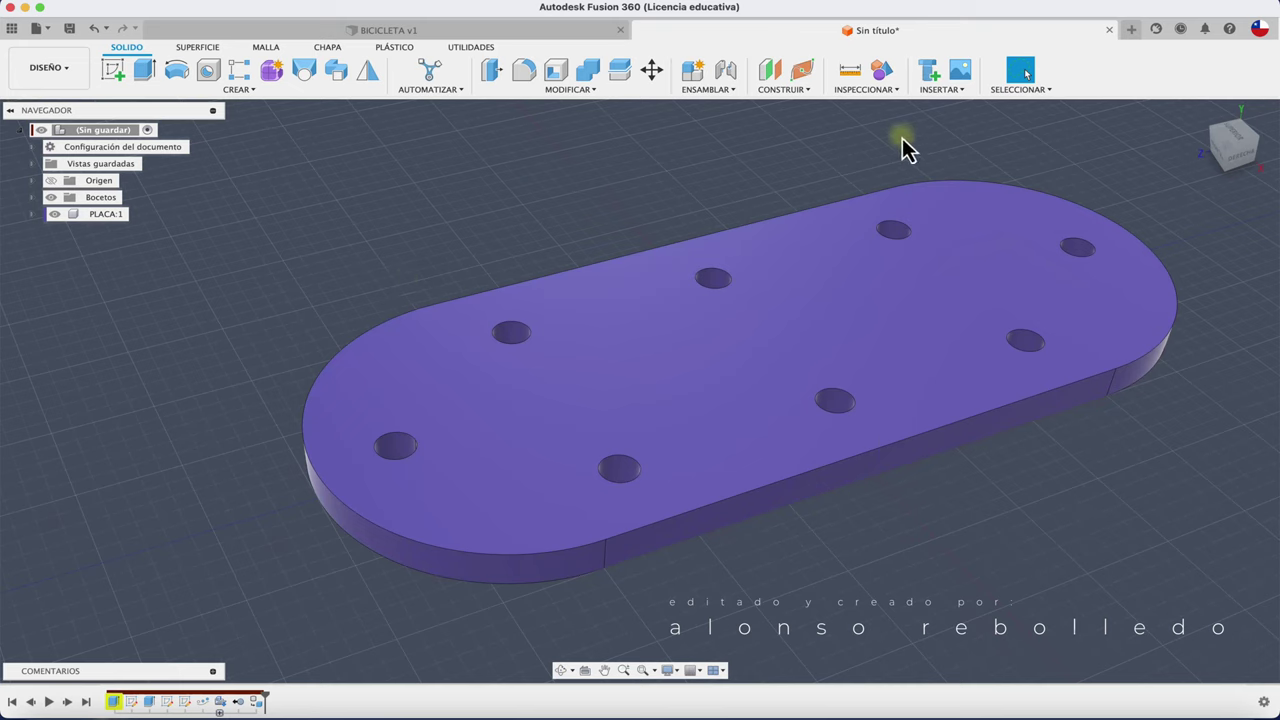
{"action": "left_click", "coordinate": [110, 222]}
{"action": "right_click", "coordinate": [110, 222]}
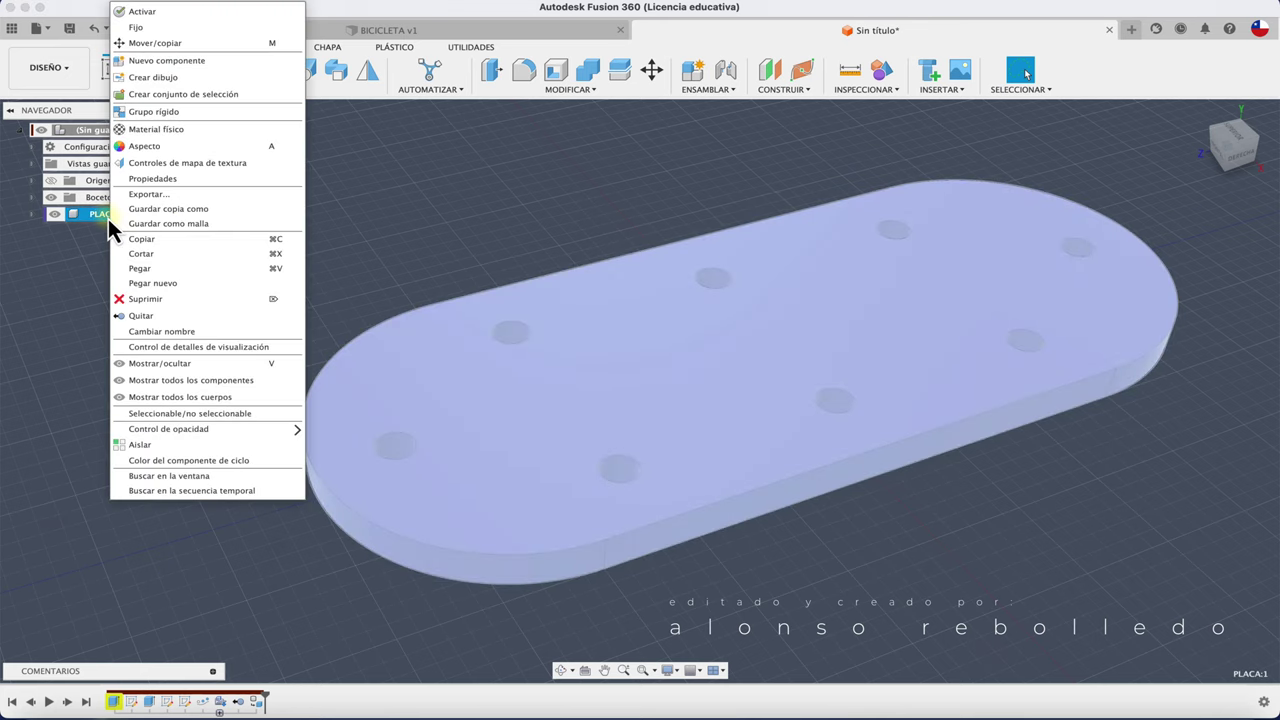
{"action": "left_click", "coordinate": [228, 38]}
{"action": "key", "text": "Escape"}
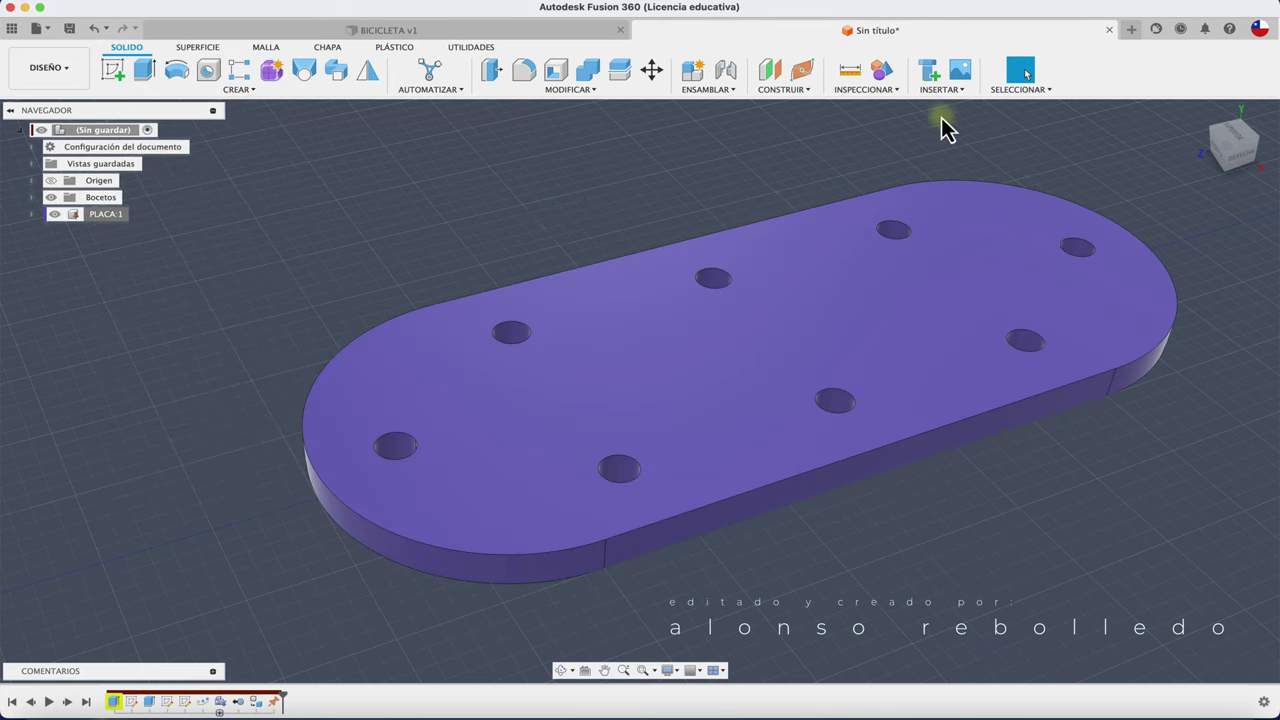
{"action": "left_click", "coordinate": [945, 89]}
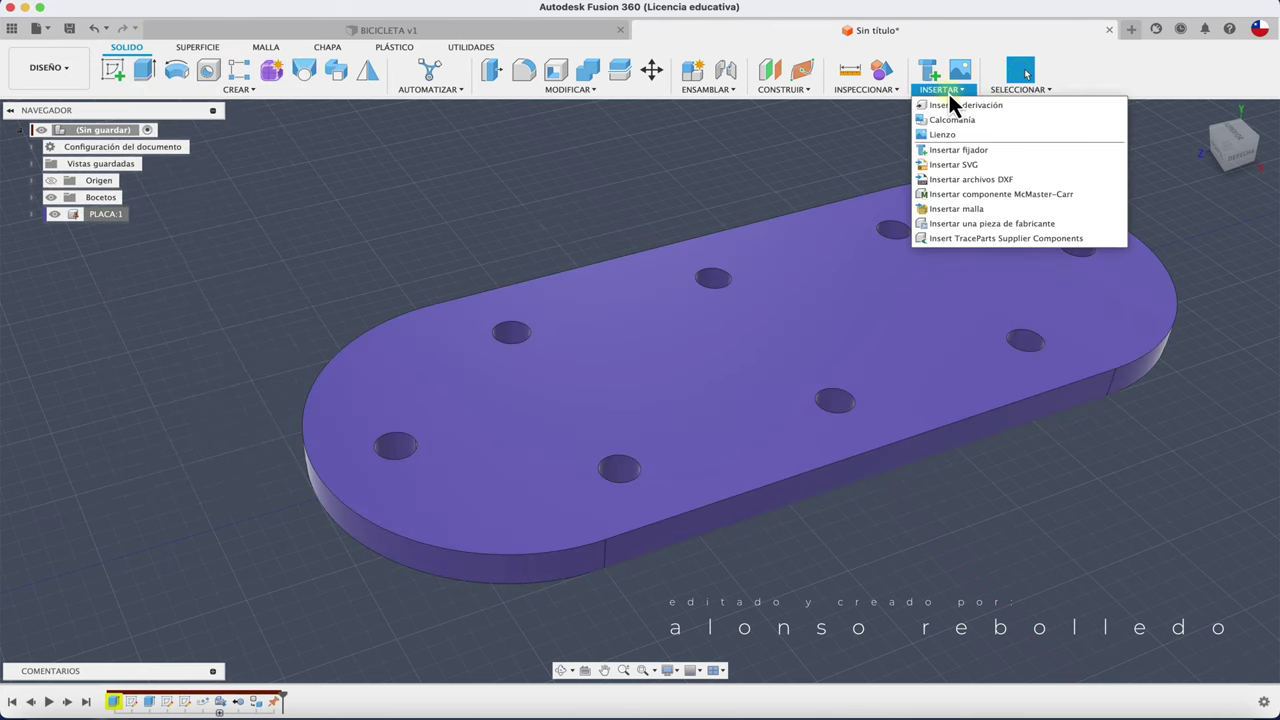
Open the McMaster-Carr catalogue and filter screws to metric socket head, M10 thread.
{"action": "left_click", "coordinate": [988, 195]}
{"action": "left_click", "coordinate": [537, 383]}
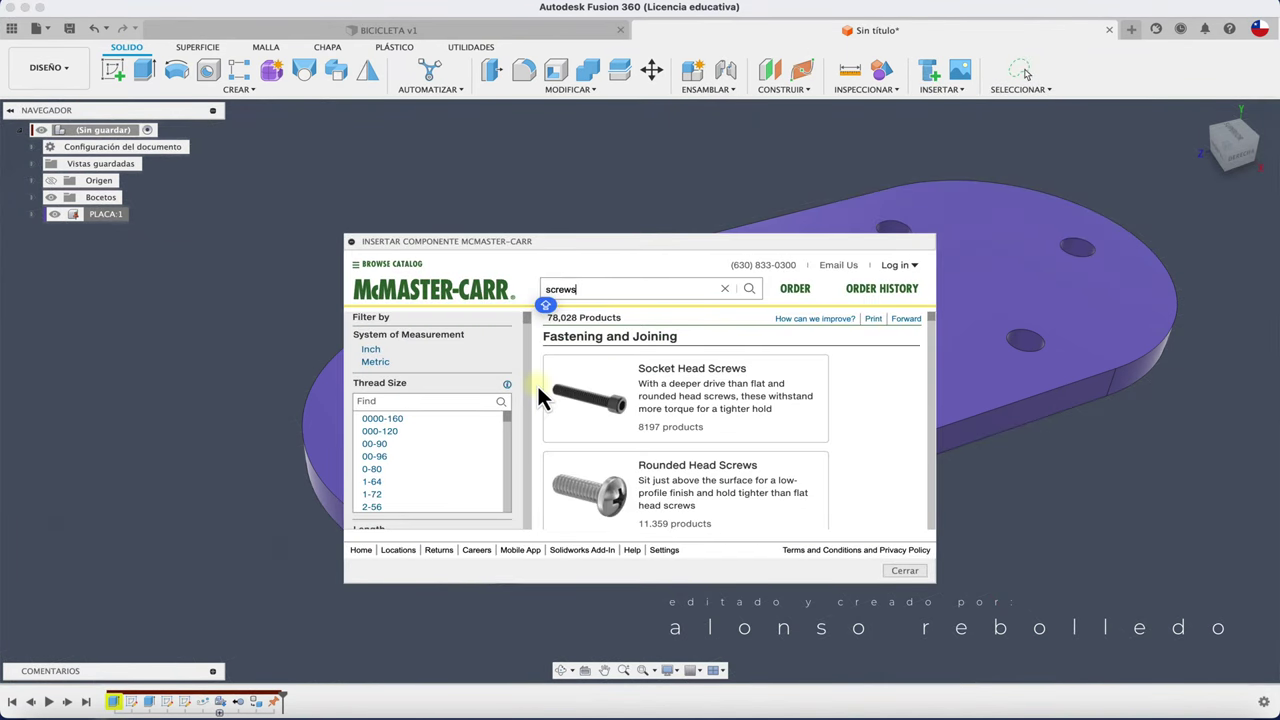
{"action": "left_click", "coordinate": [377, 361]}
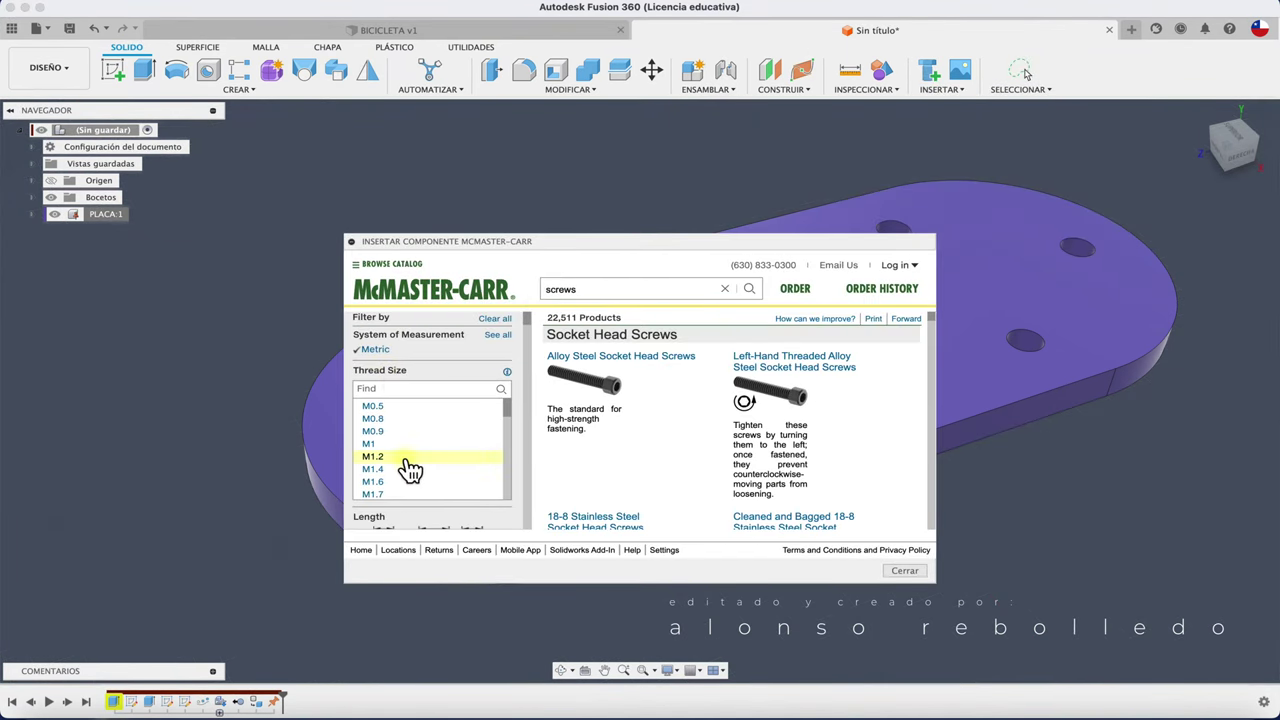
{"action": "scroll", "coordinate": [408, 466], "scroll_direction": "down", "scroll_amount": 5}
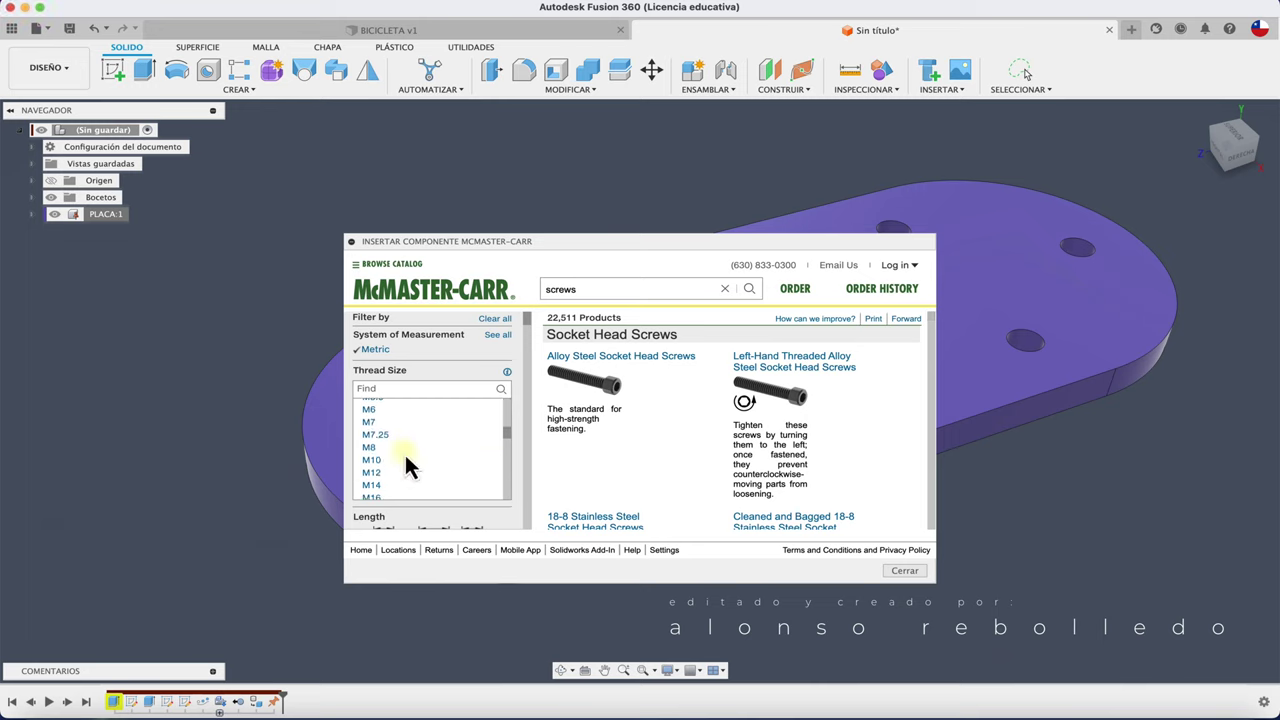
{"action": "left_click", "coordinate": [405, 459]}
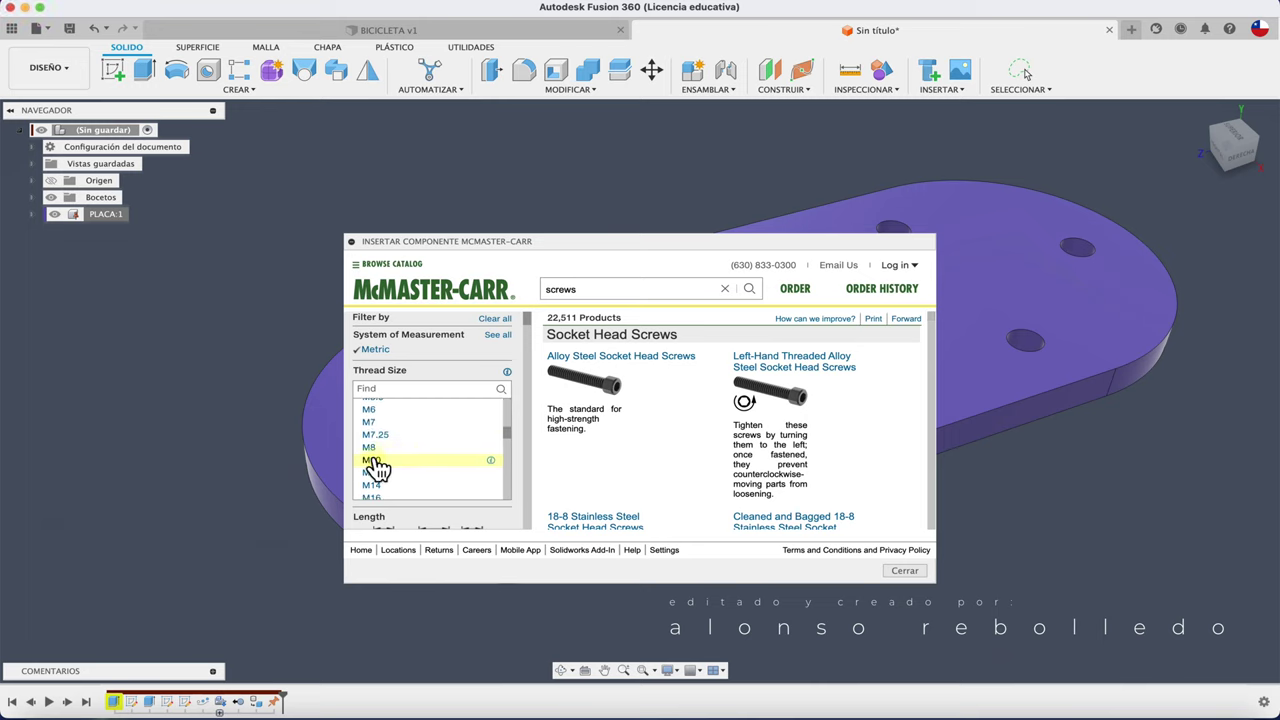
Open the Alloy Steel Socket Head Screws list and browse the 103 products.
{"action": "left_click", "coordinate": [620, 362]}
{"action": "scroll", "coordinate": [835, 470], "scroll_direction": "down", "scroll_amount": 3}
{"action": "scroll", "coordinate": [845, 468], "scroll_direction": "down", "scroll_amount": 3}
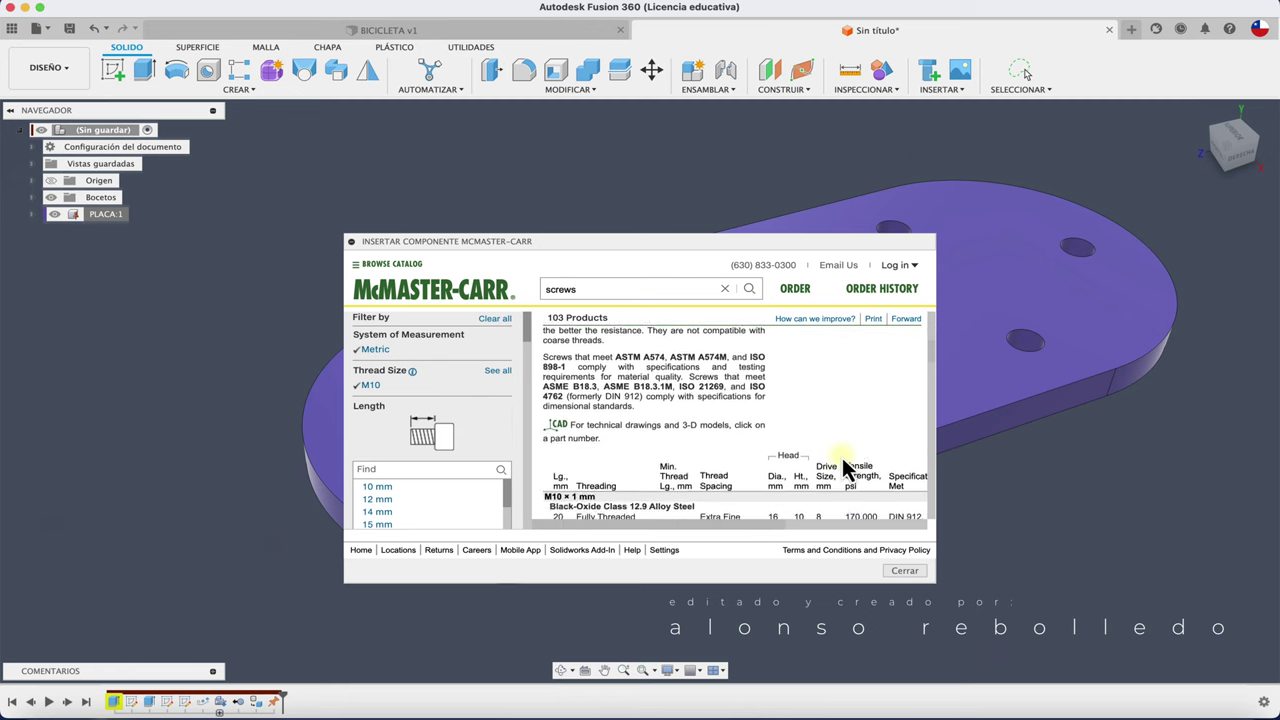
{"action": "scroll", "coordinate": [843, 466], "scroll_direction": "down", "scroll_amount": 3}
{"action": "scroll", "coordinate": [843, 466], "scroll_direction": "down", "scroll_amount": 3}
{"action": "scroll", "coordinate": [843, 466], "scroll_direction": "down", "scroll_amount": 3}
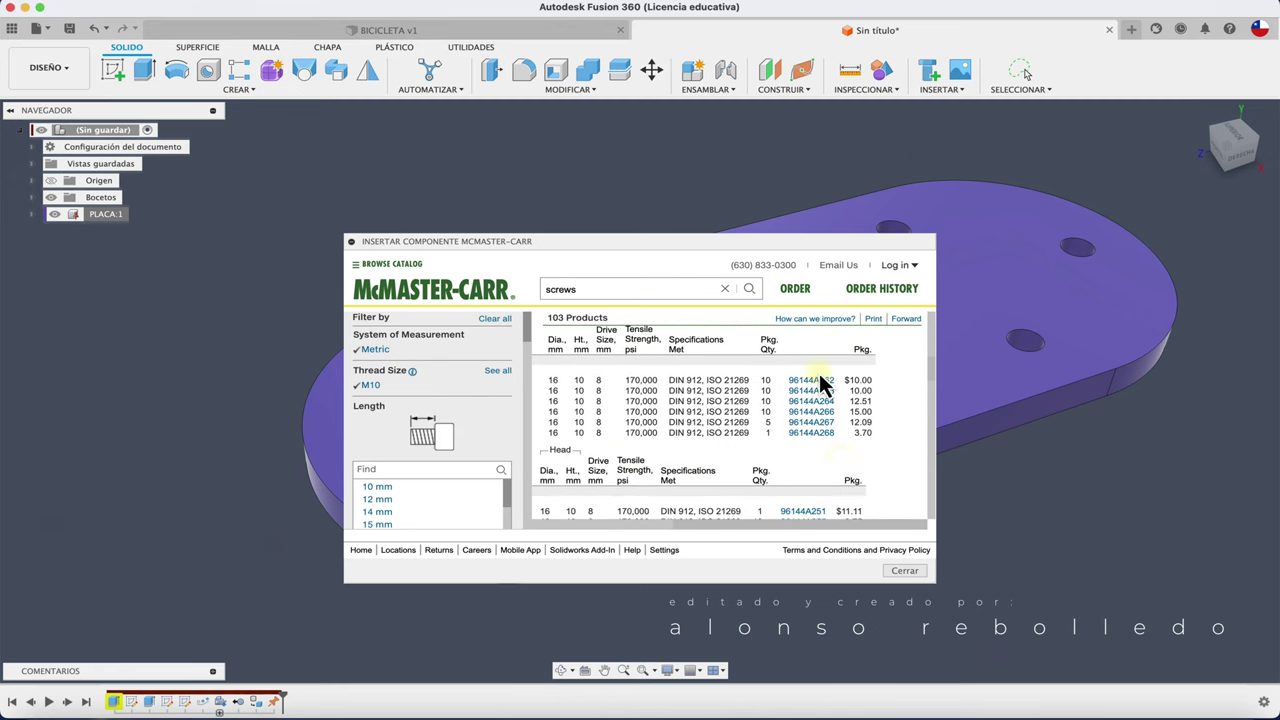
{"action": "scroll", "coordinate": [787, 434], "scroll_direction": "left", "scroll_amount": 5}
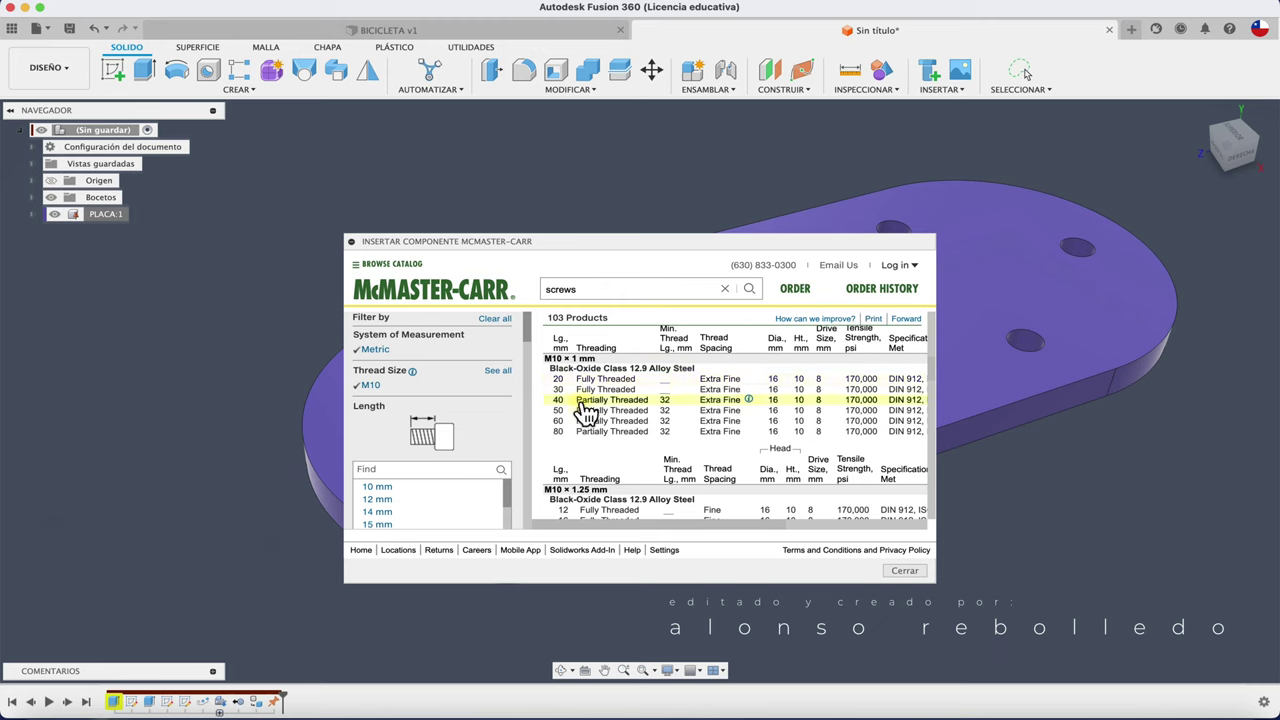
Download screw 96144A262 (M10 × 1 mm, 20 mm long) as a 3-D STEP model.
{"action": "scroll", "coordinate": [650, 410], "scroll_direction": "right", "scroll_amount": 3}
{"action": "scroll", "coordinate": [708, 418], "scroll_direction": "right", "scroll_amount": 2}
{"action": "scroll", "coordinate": [708, 418], "scroll_direction": "right", "scroll_amount": 1}
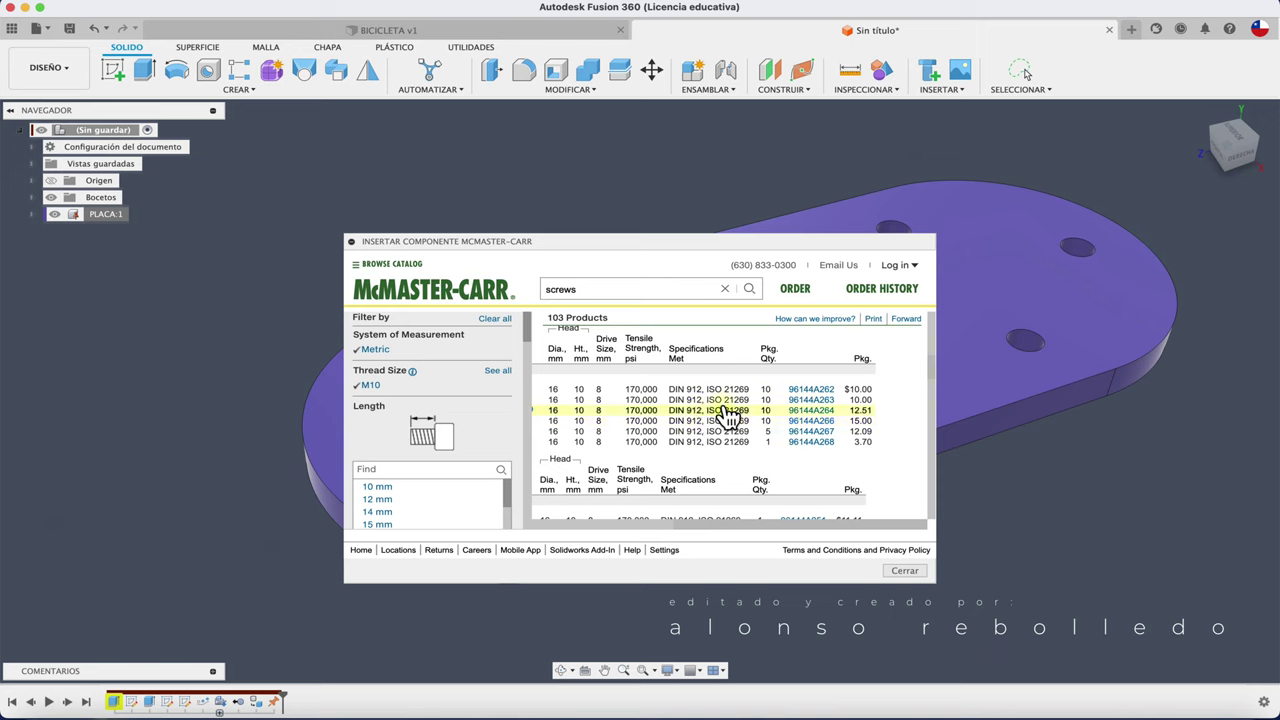
{"action": "left_click", "coordinate": [810, 401]}
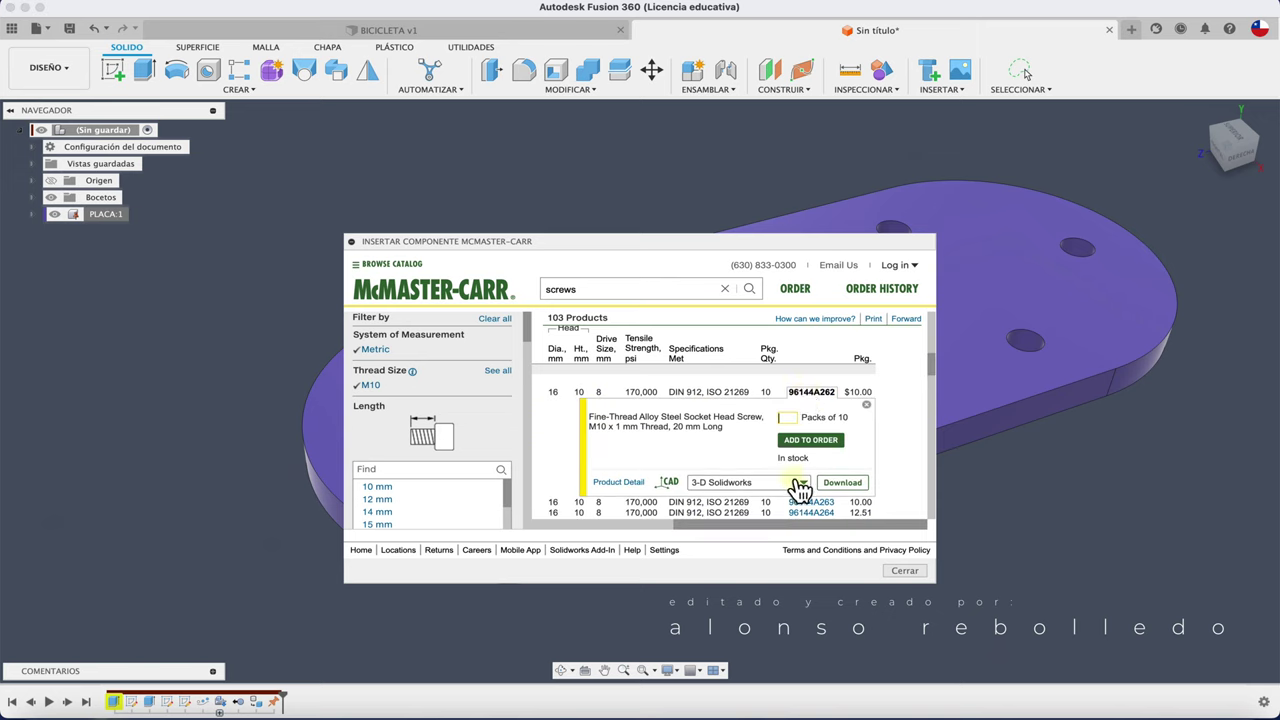
{"action": "scroll", "coordinate": [787, 454], "scroll_direction": "down", "scroll_amount": 2}
{"action": "left_click", "coordinate": [821, 410]}
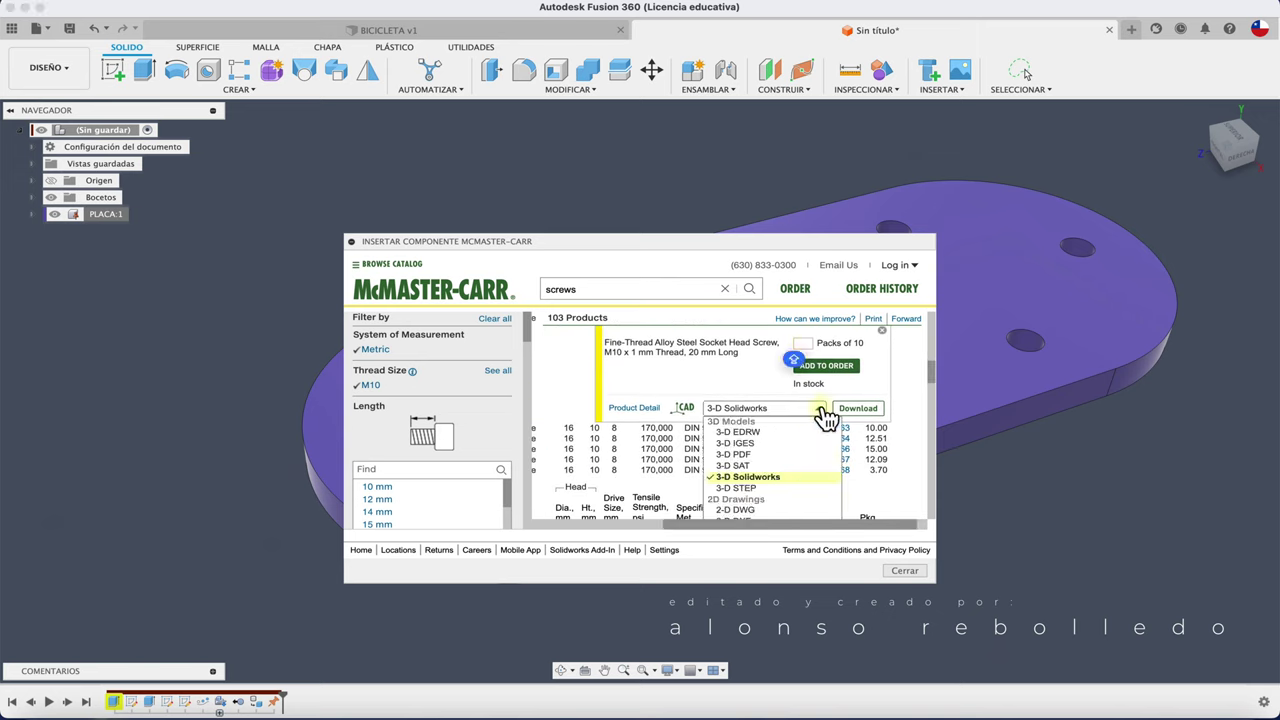
{"action": "left_click", "coordinate": [740, 500]}
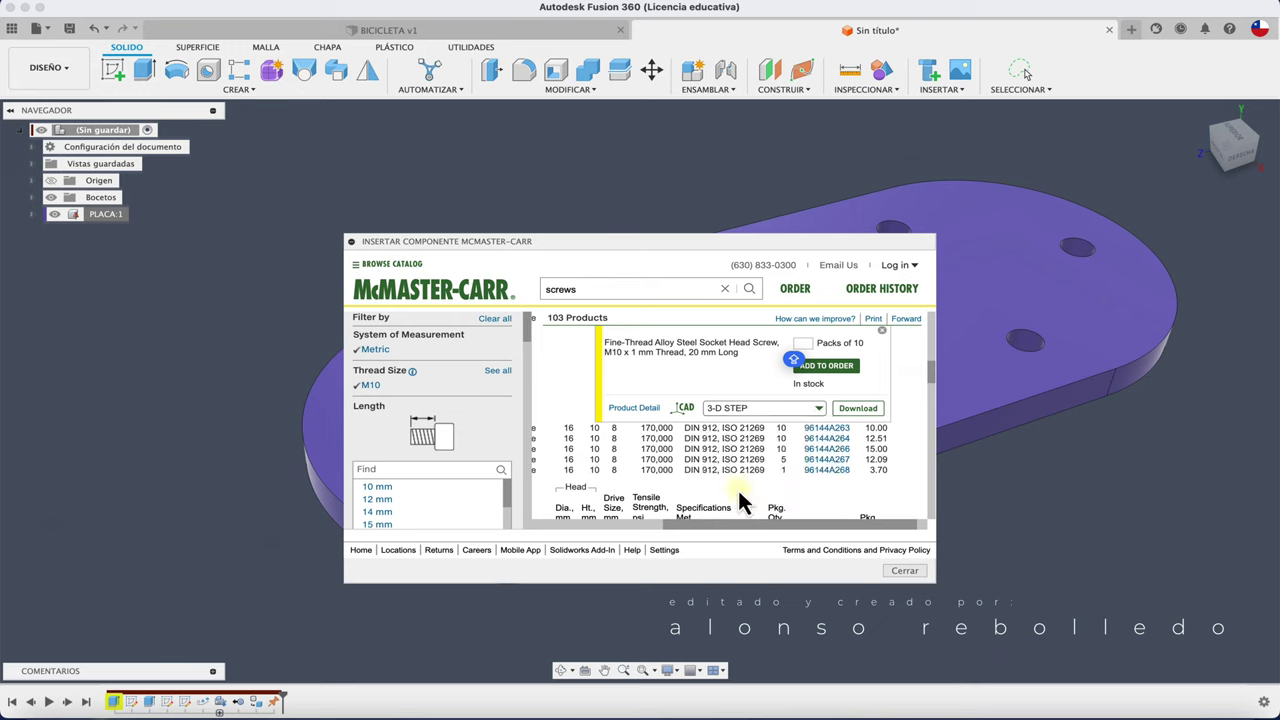
{"action": "left_click", "coordinate": [872, 418]}
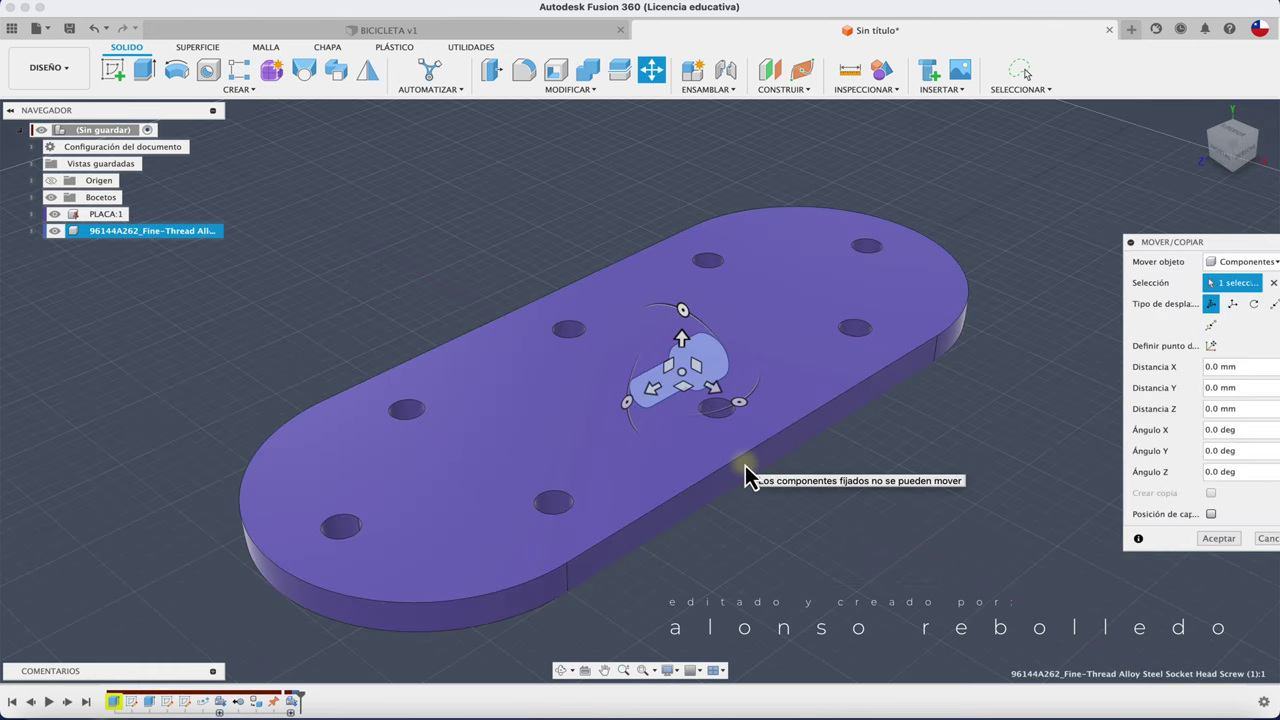
Rotate the screw 90° about X and move it beside the plate's upper-left end.
{"action": "left_click_drag", "start_coordinate": [718, 248], "coordinate": [725, 393]}
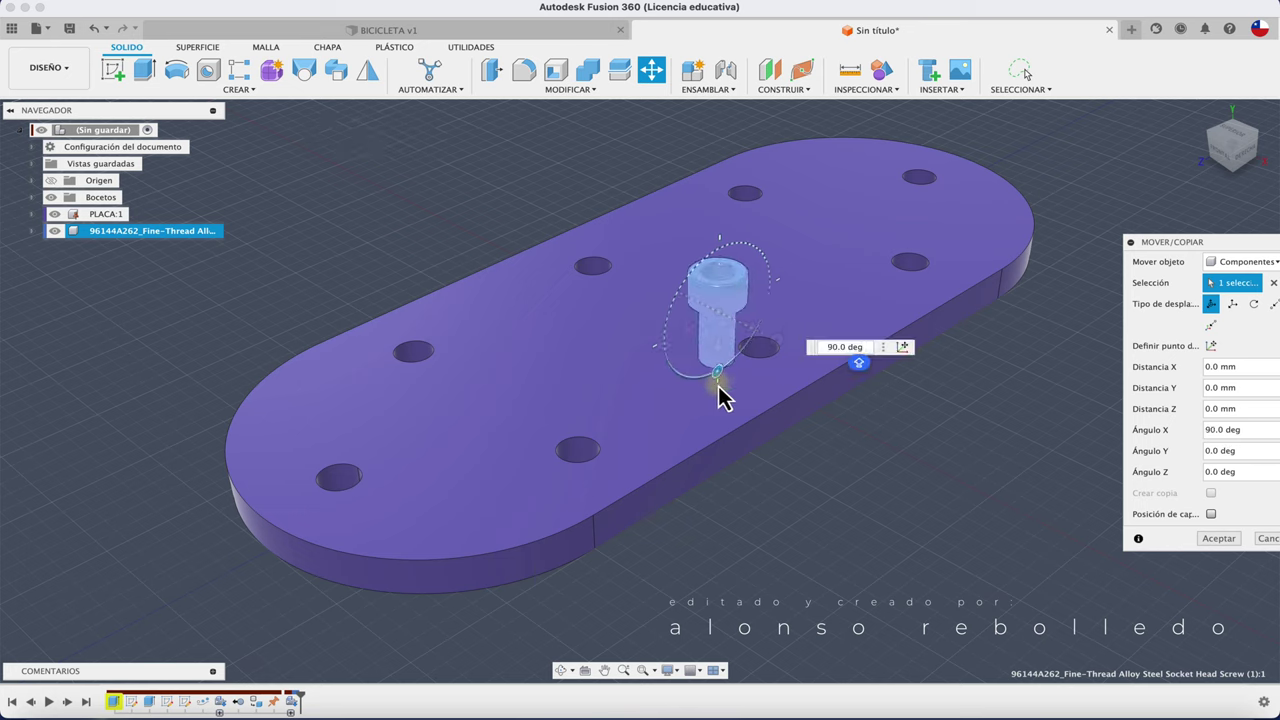
{"action": "left_click_drag", "start_coordinate": [725, 393], "coordinate": [723, 390]}
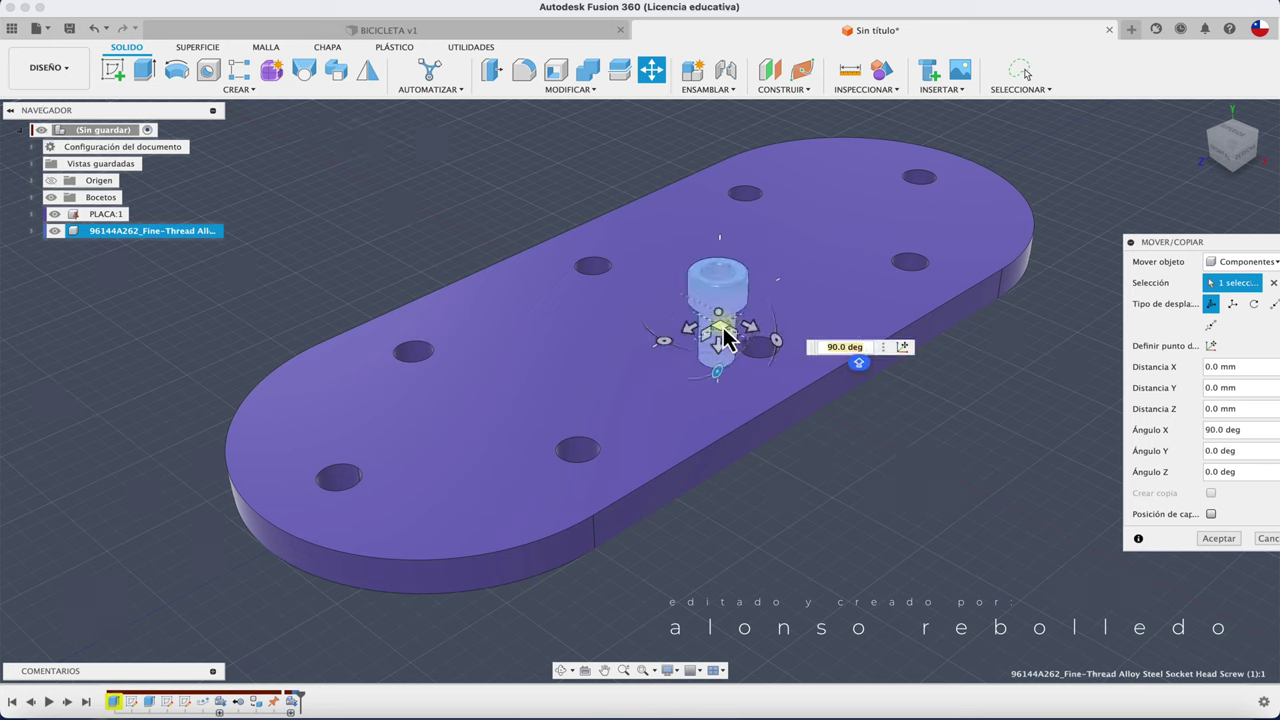
{"action": "mouse_move", "coordinate": [725, 334]}
{"action": "left_mouse_down"}
{"action": "mouse_move", "coordinate": [586, 294]}
{"action": "mouse_move", "coordinate": [489, 238]}
{"action": "left_mouse_up"}
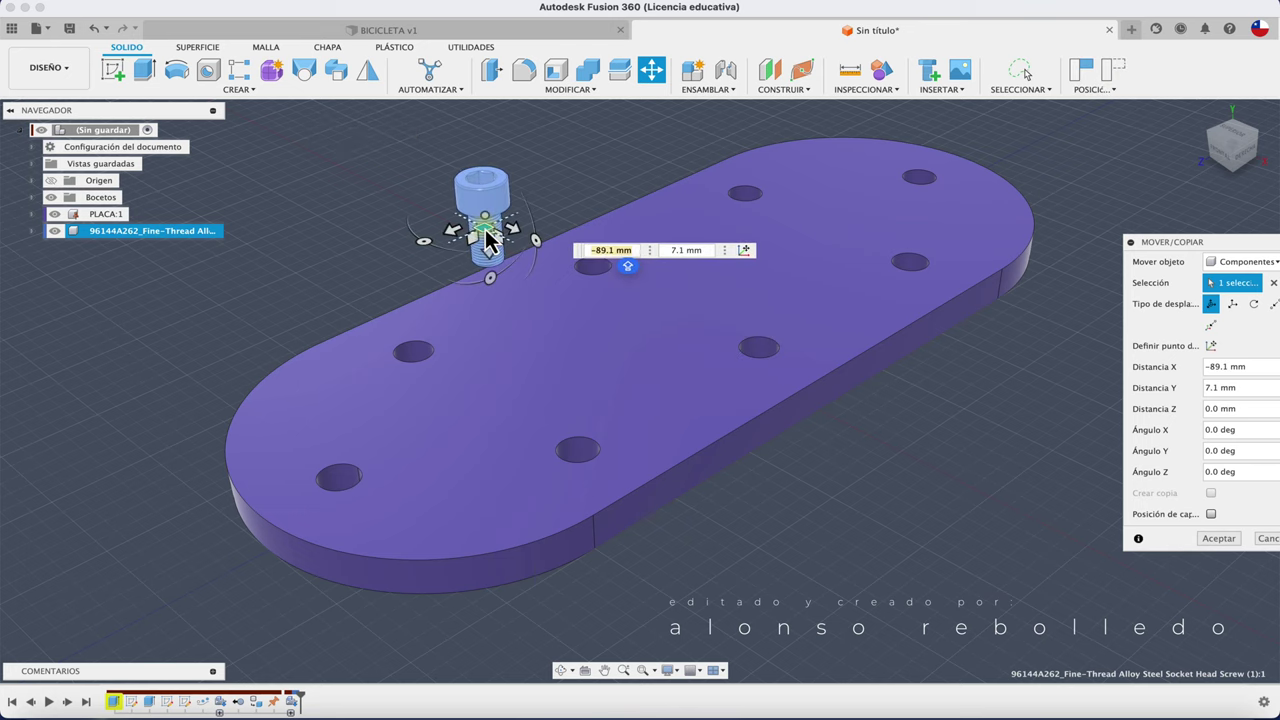
{"action": "left_click", "coordinate": [1222, 539]}
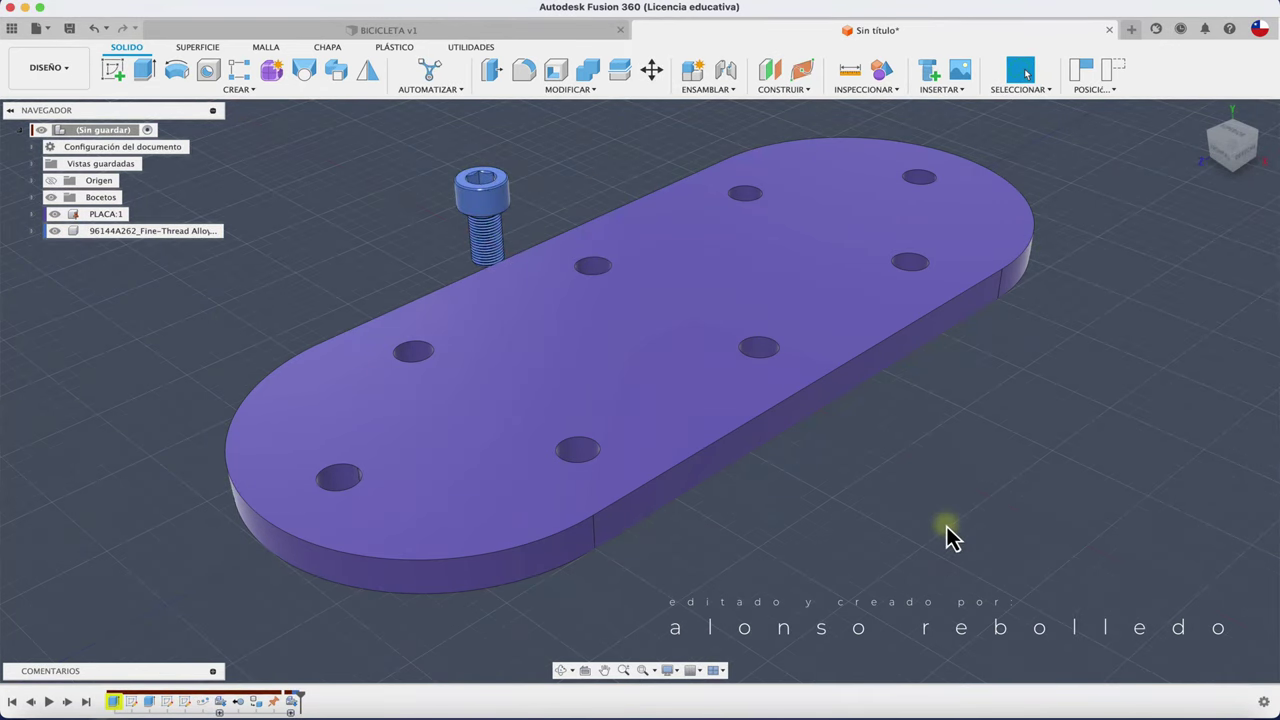
Joint the screw's bottom face into a hole near the plate's rounded left end.
{"action": "key", "text": "F6"}
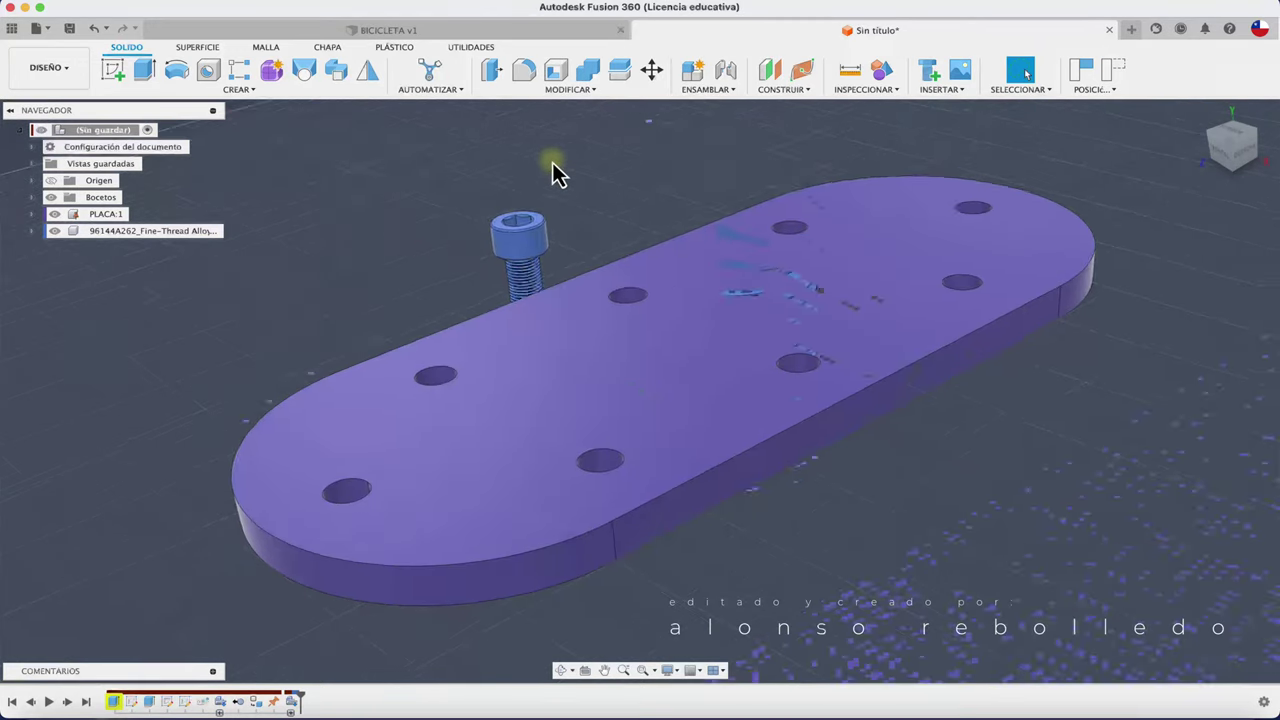
{"action": "scroll", "coordinate": [552, 162], "scroll_direction": "up", "scroll_amount": 2}
{"action": "scroll", "coordinate": [552, 162], "scroll_direction": "up", "scroll_amount": 5}
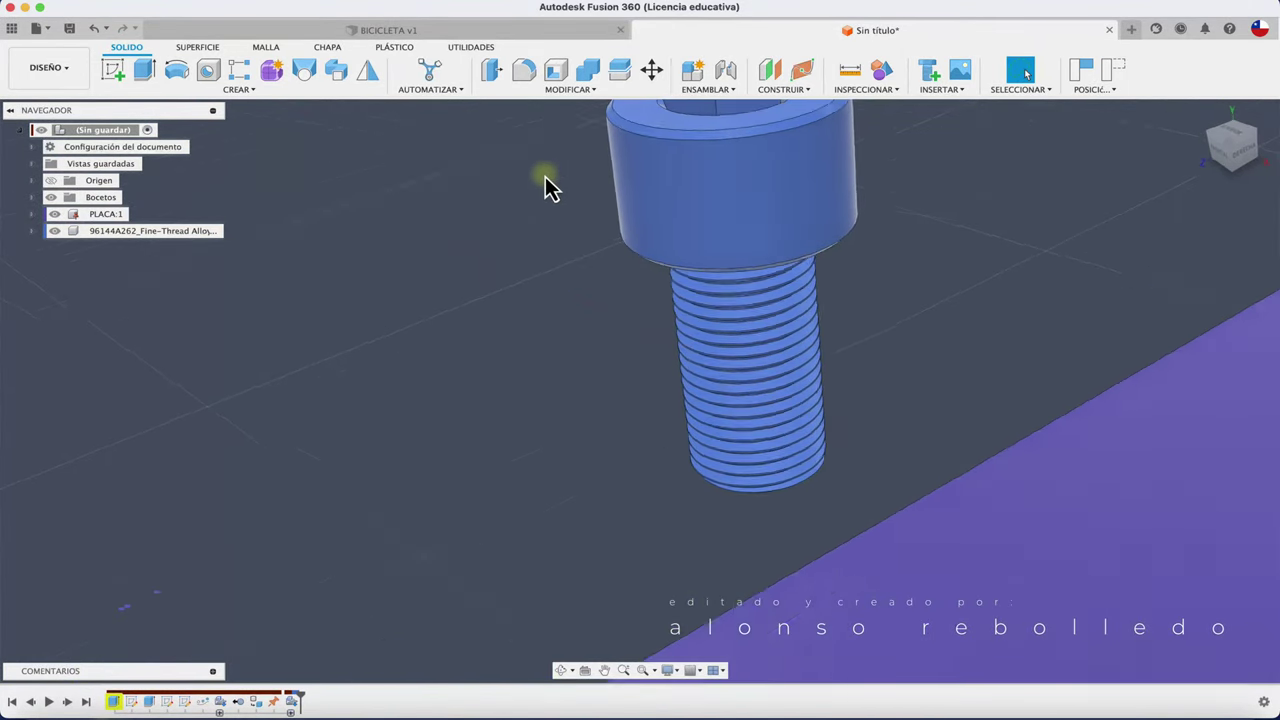
{"action": "key", "text": "j"}
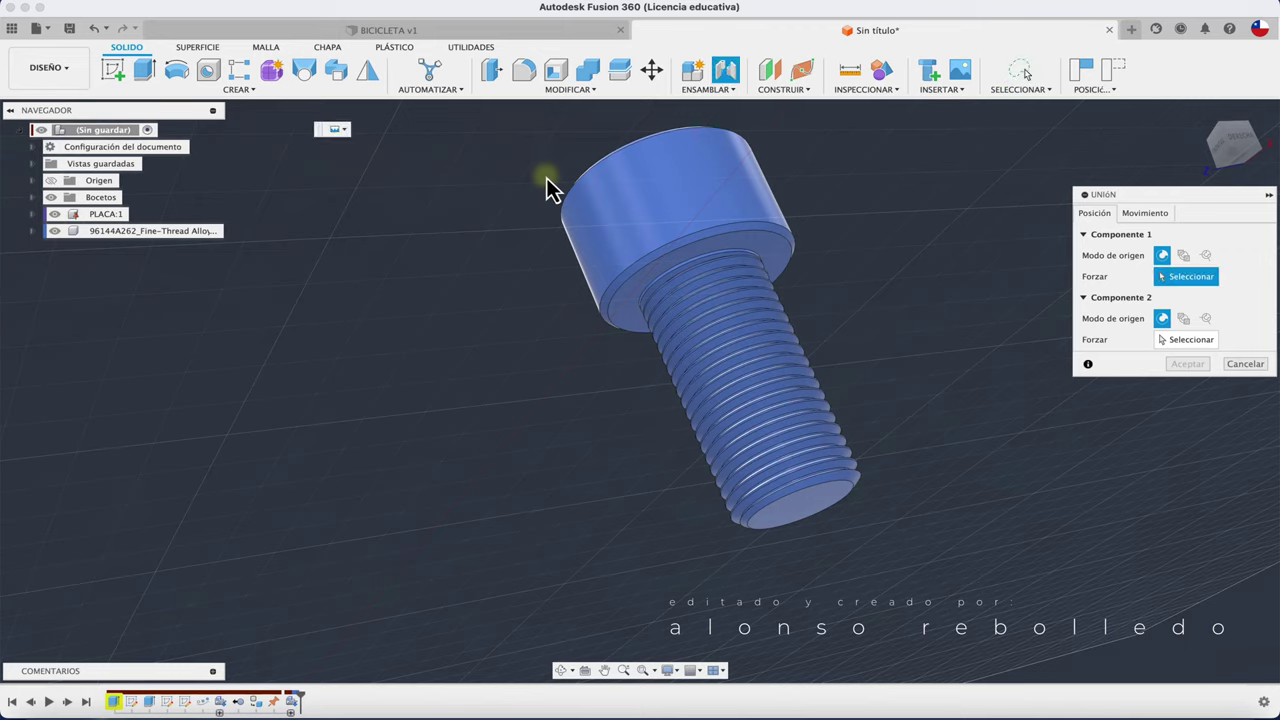
{"action": "left_click", "coordinate": [732, 237]}
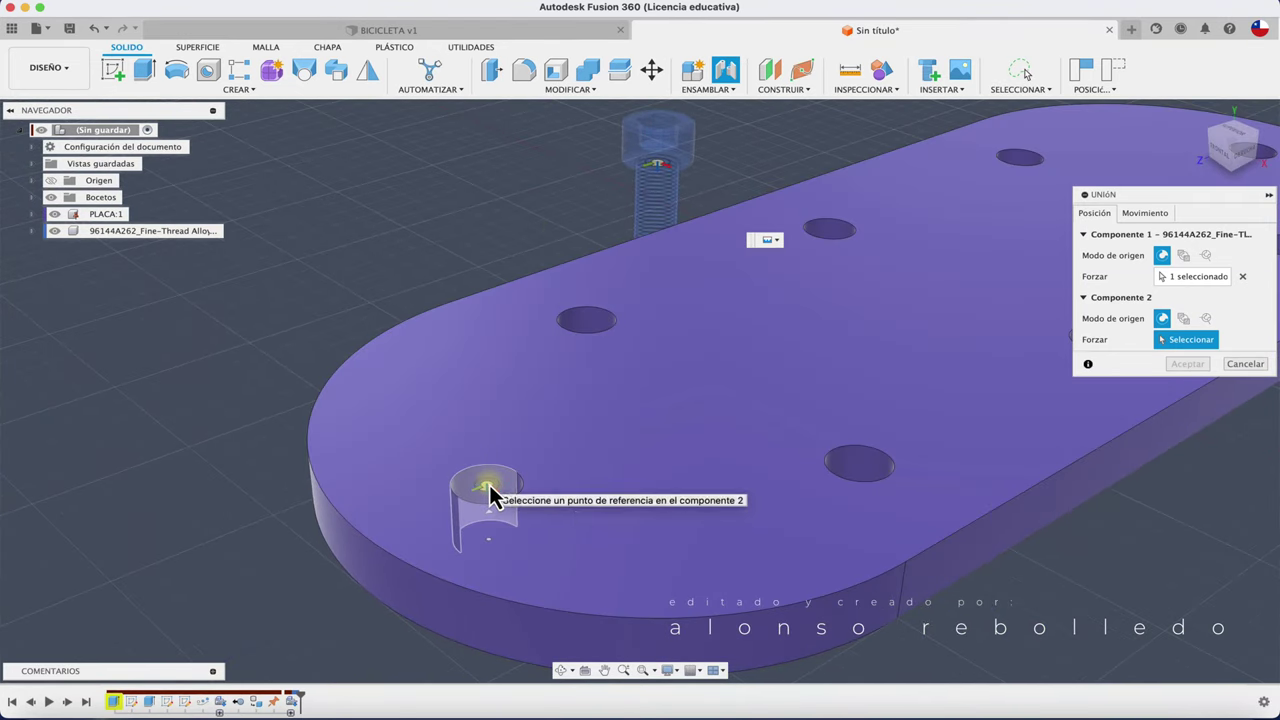
{"action": "left_click", "coordinate": [489, 490]}
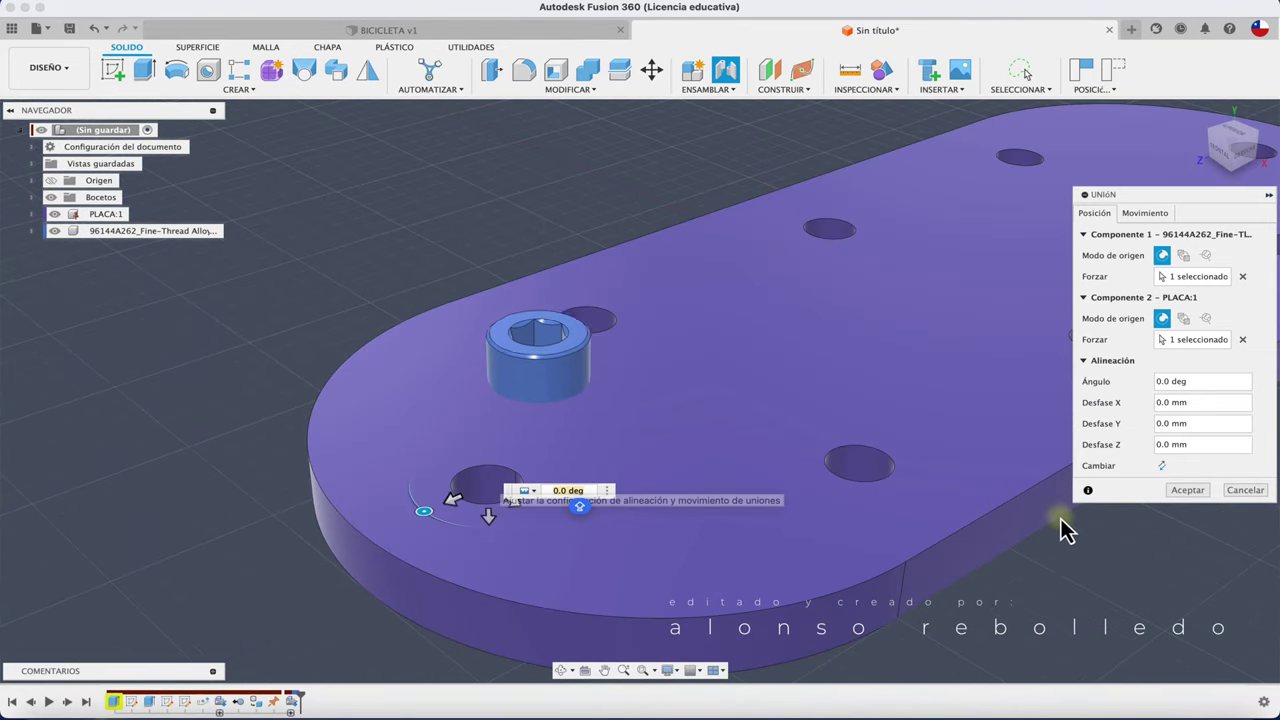
{"action": "left_click", "coordinate": [1175, 491]}
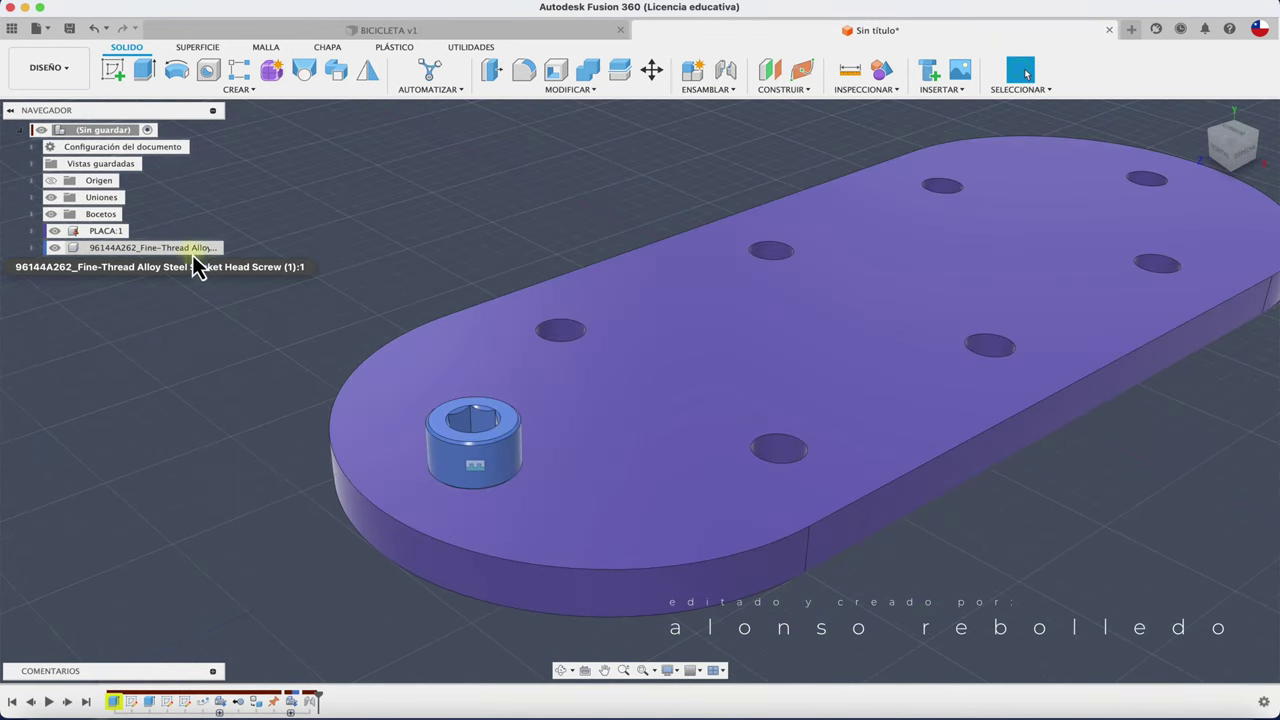
{"action": "left_click", "coordinate": [195, 248]}
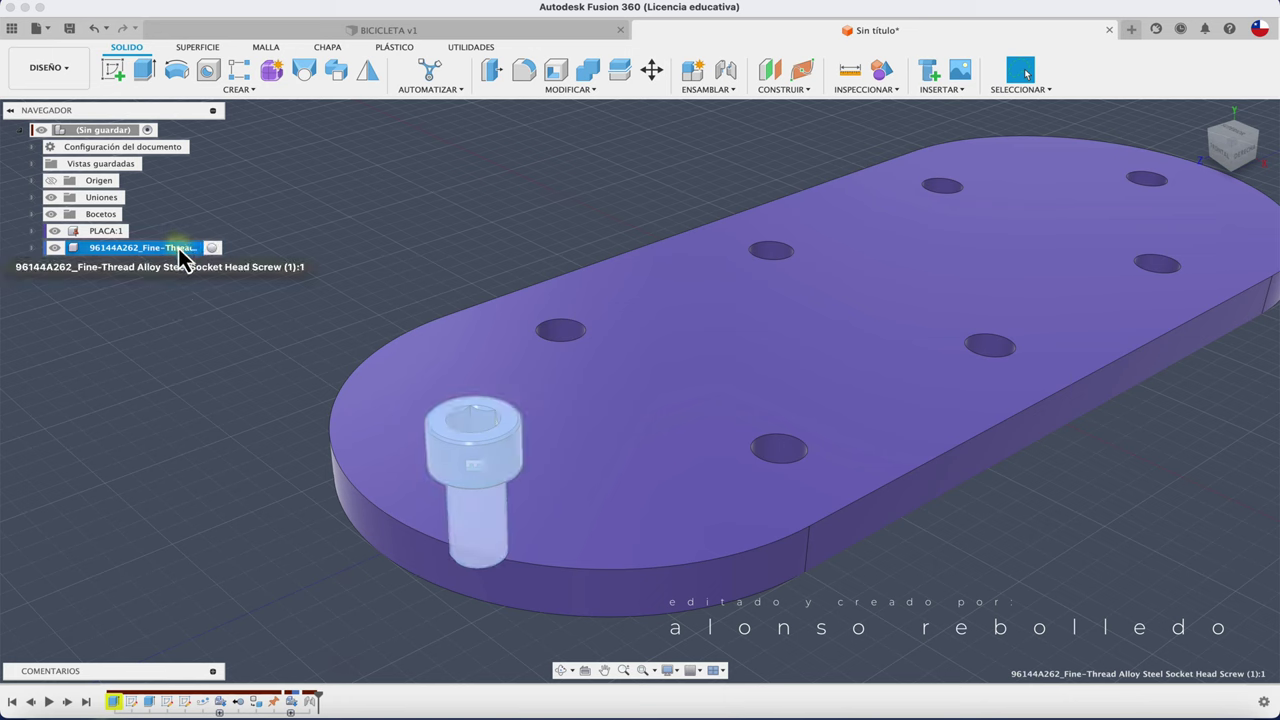
{"action": "key", "text": "super+v"}
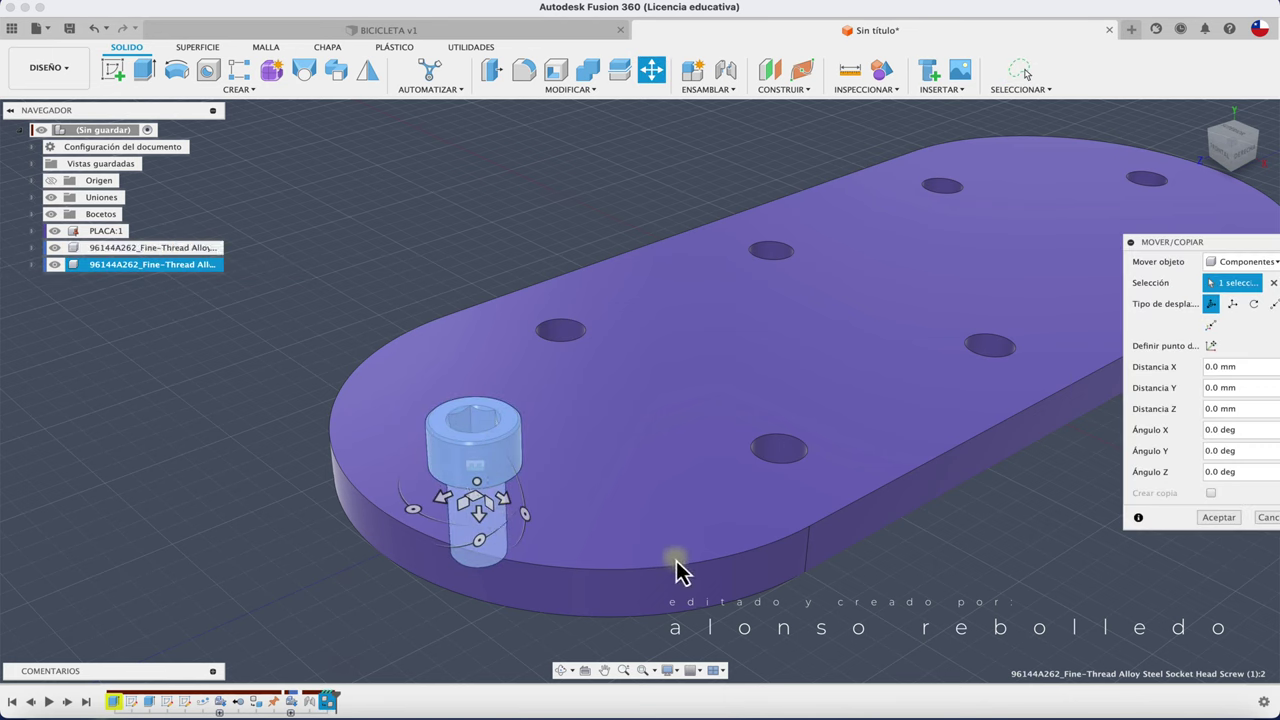
{"action": "mouse_move", "coordinate": [511, 506]}
{"action": "left_mouse_down"}
{"action": "mouse_move", "coordinate": [740, 503]}
{"action": "mouse_move", "coordinate": [777, 471]}
{"action": "left_mouse_up"}
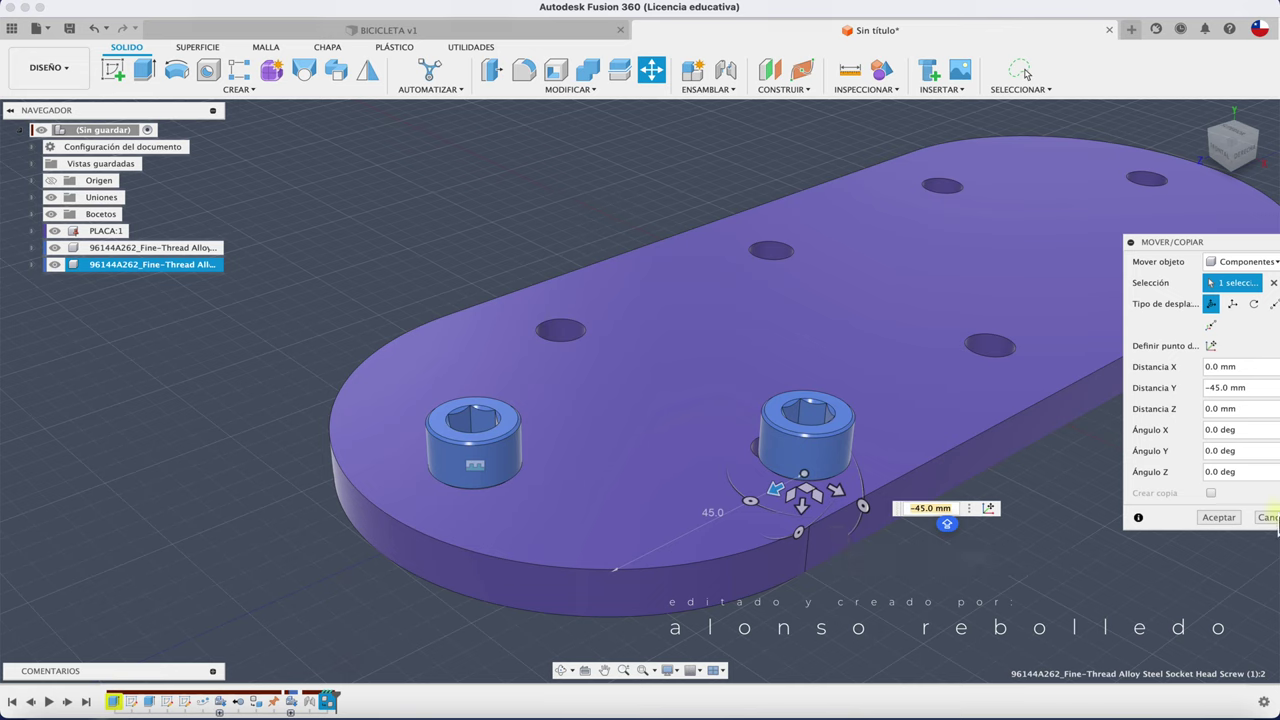
{"action": "left_click_drag", "start_coordinate": [1257, 248], "coordinate": [1135, 252]}
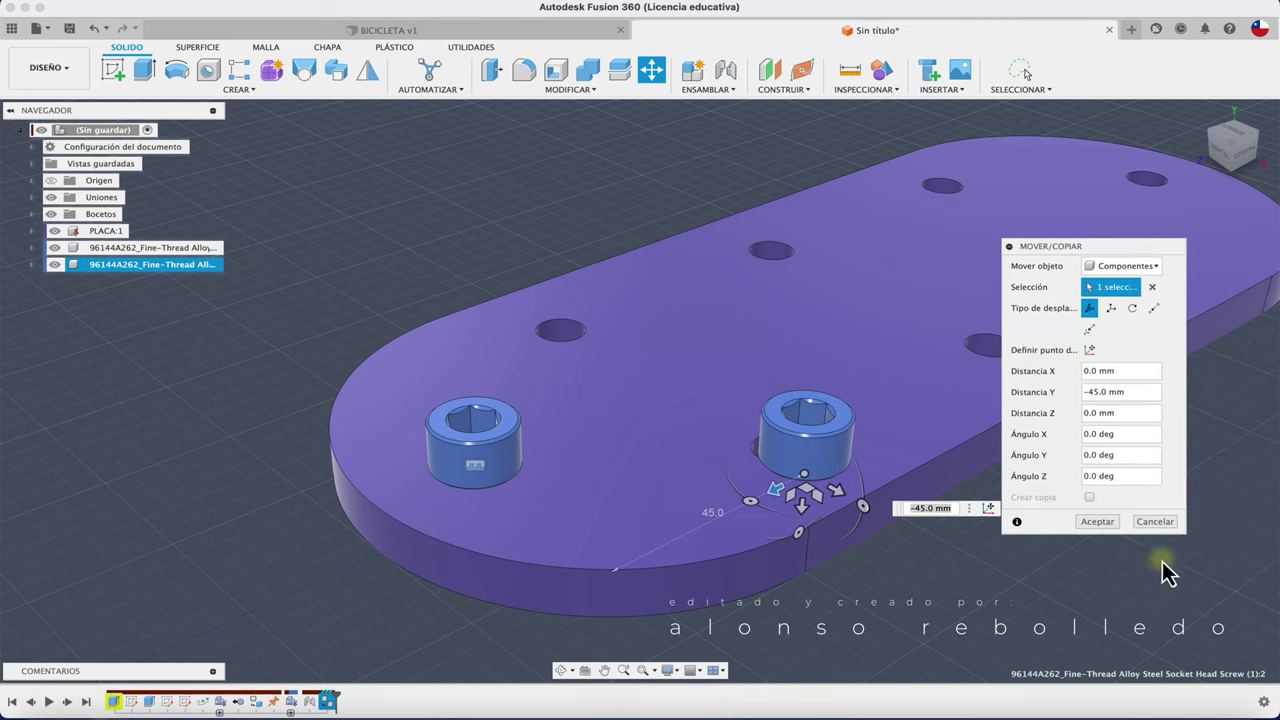
{"action": "left_click", "coordinate": [1170, 522]}
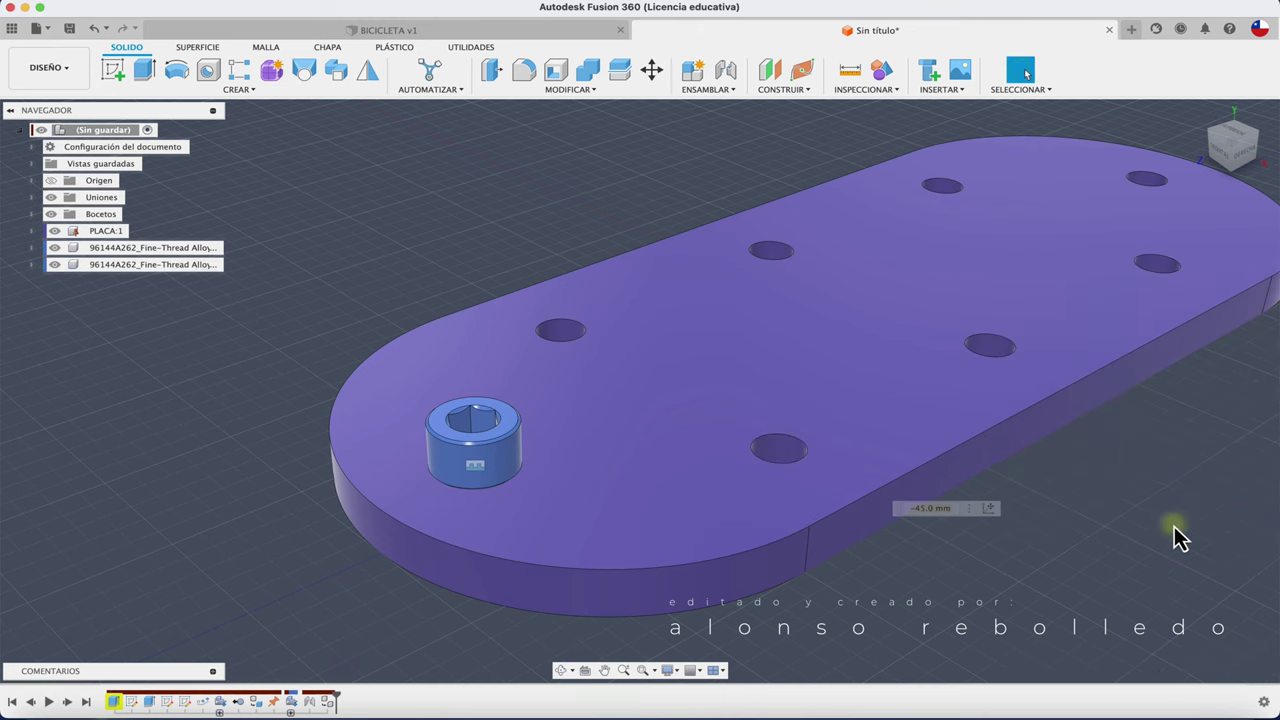
{"action": "left_click", "coordinate": [206, 266]}
{"action": "right_click", "coordinate": [206, 266]}
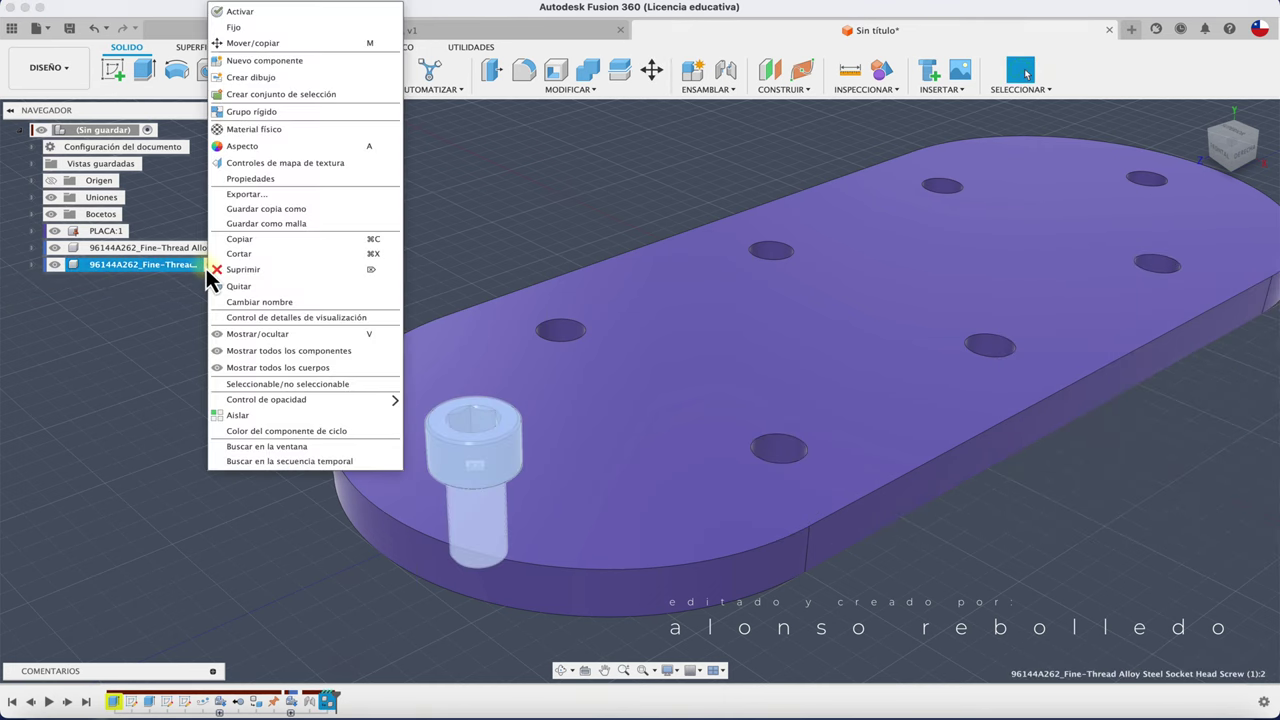
{"action": "left_click", "coordinate": [257, 288]}
{"action": "mouse_move", "coordinate": [225, 333]}
{"action": "middle_mouse_down", "text": "shift"}
{"action": "mouse_move", "coordinate": [201, 297]}
{"action": "mouse_move", "coordinate": [220, 306]}
{"action": "middle_mouse_up", "text": "shift"}
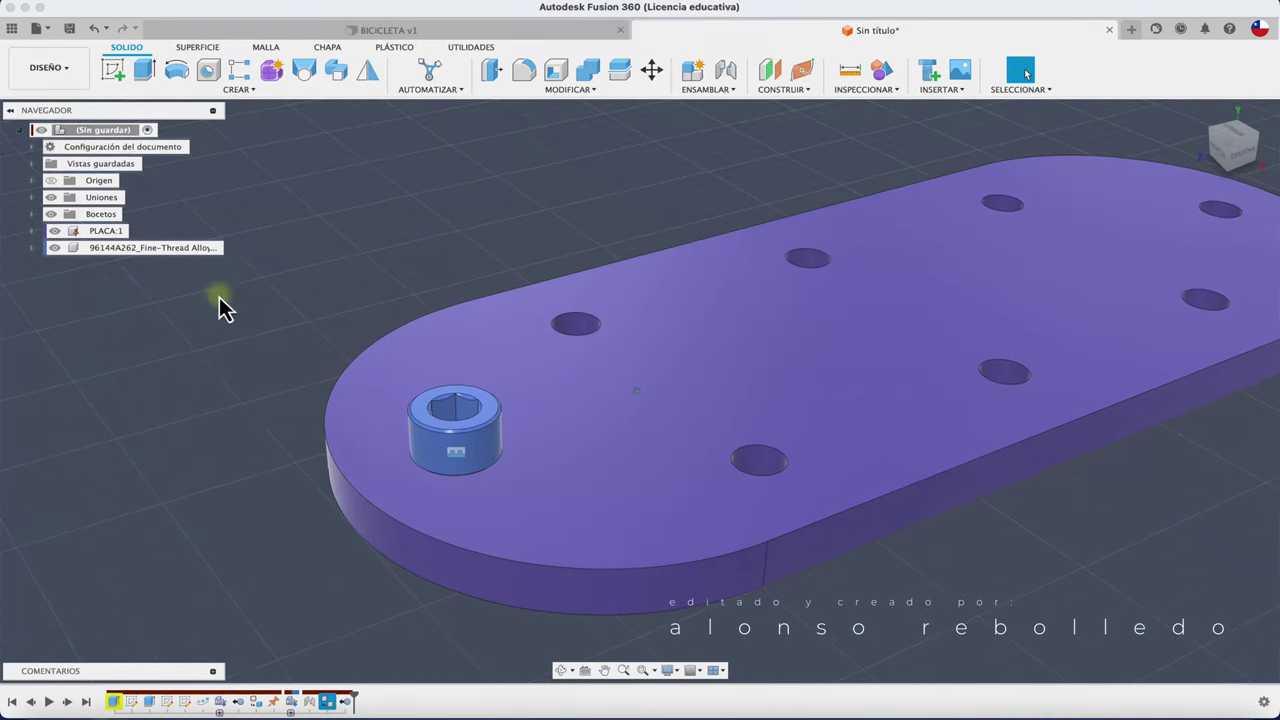
Duplicate the screw with its joints into the first three empty holes.
{"action": "left_click", "coordinate": [724, 90]}
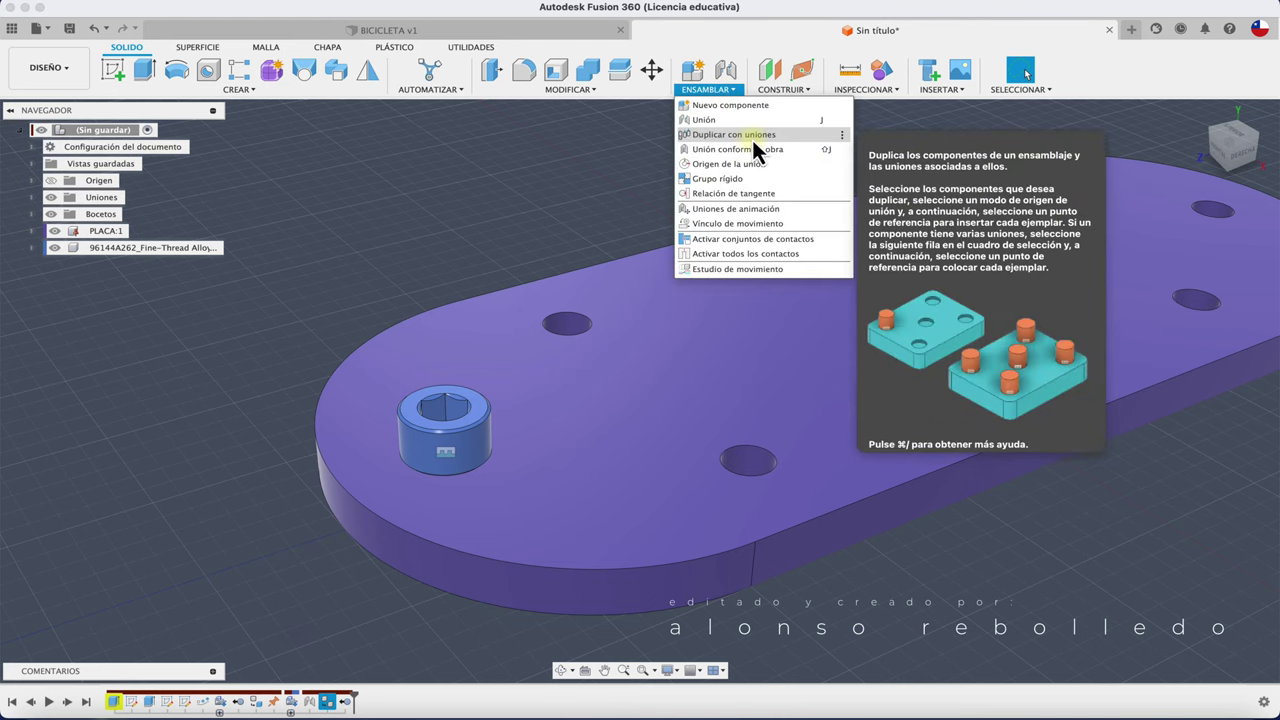
{"action": "left_click", "coordinate": [751, 136]}
{"action": "left_click_drag", "start_coordinate": [1157, 198], "coordinate": [887, 173]}
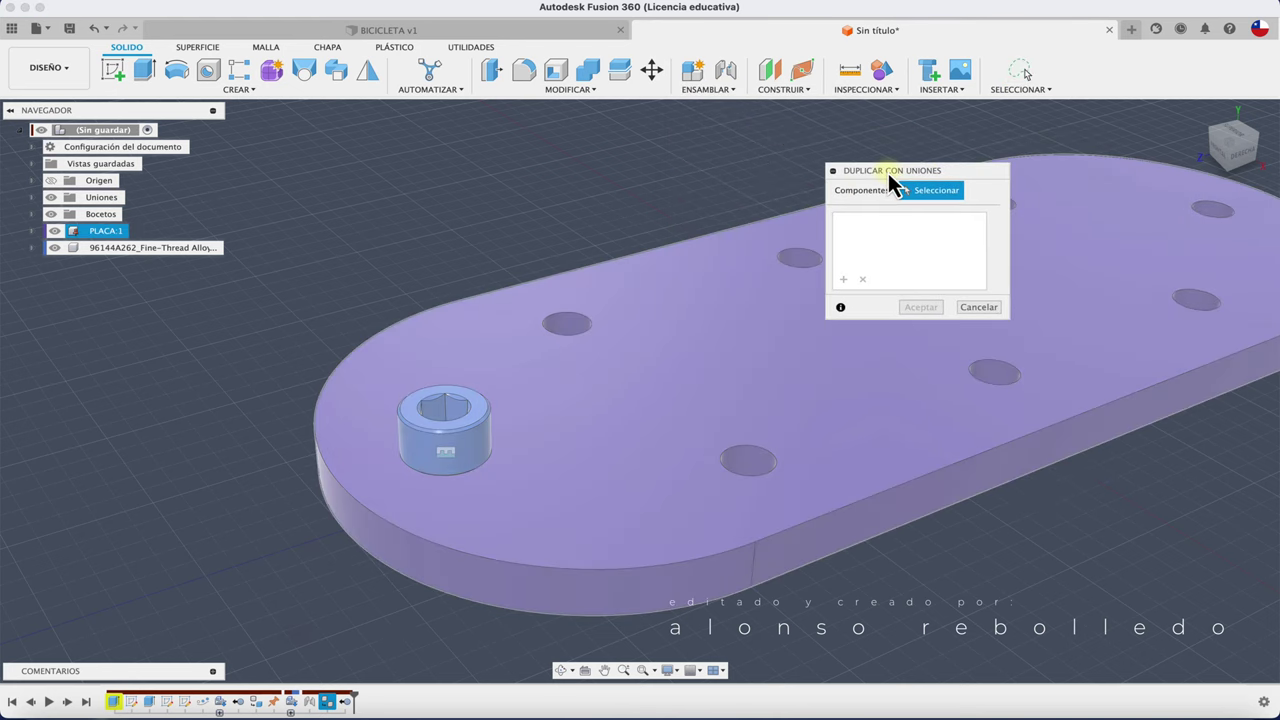
{"action": "left_click", "coordinate": [437, 447]}
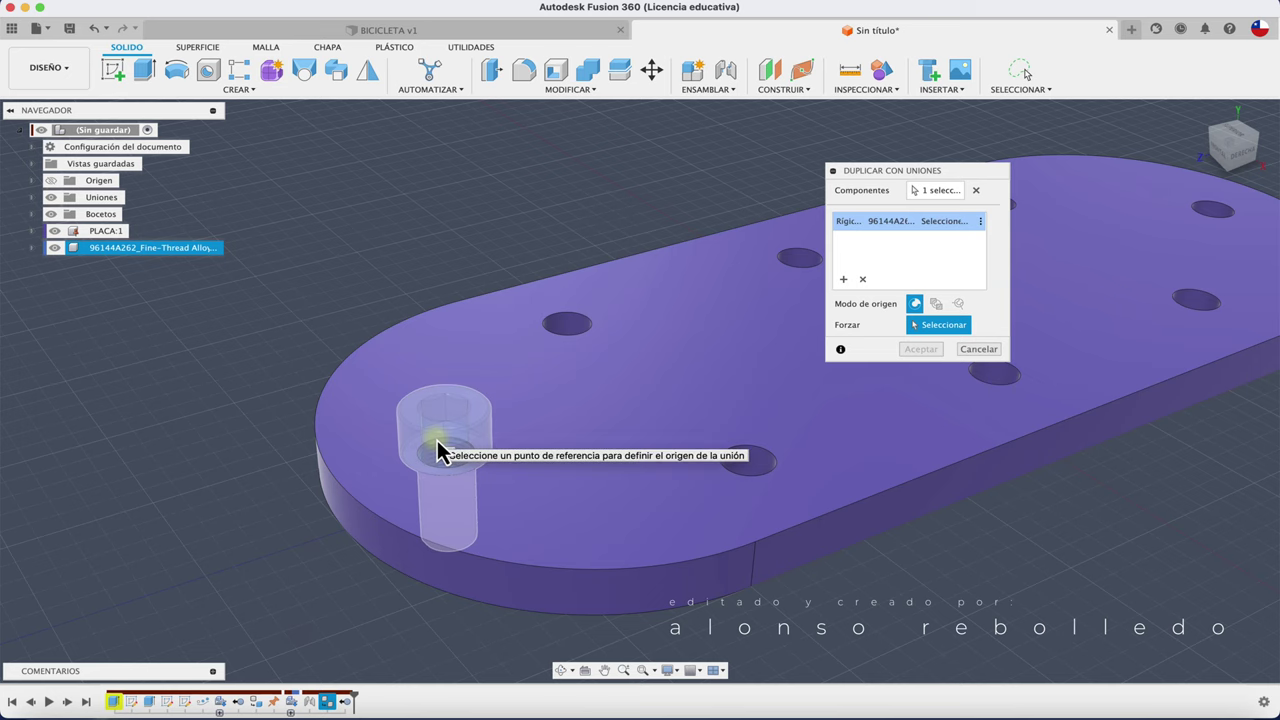
{"action": "left_click", "coordinate": [750, 465]}
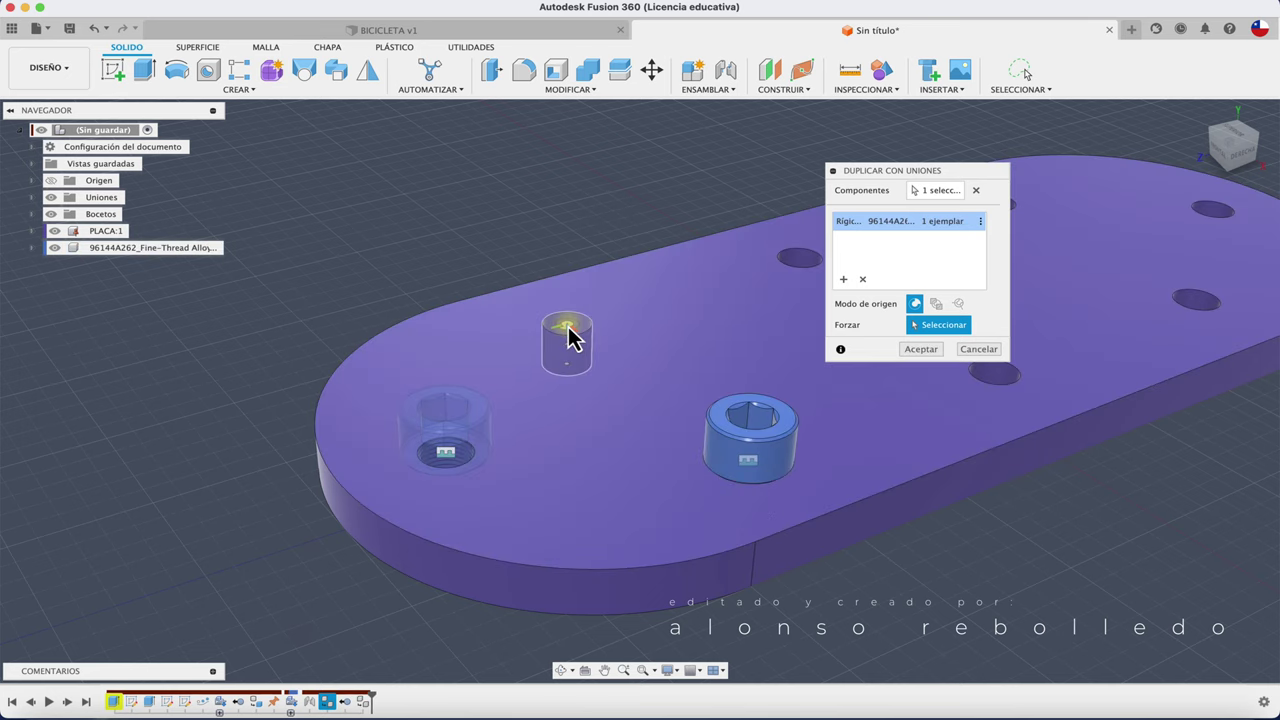
{"action": "left_click", "coordinate": [569, 330]}
{"action": "left_click", "coordinate": [988, 385]}
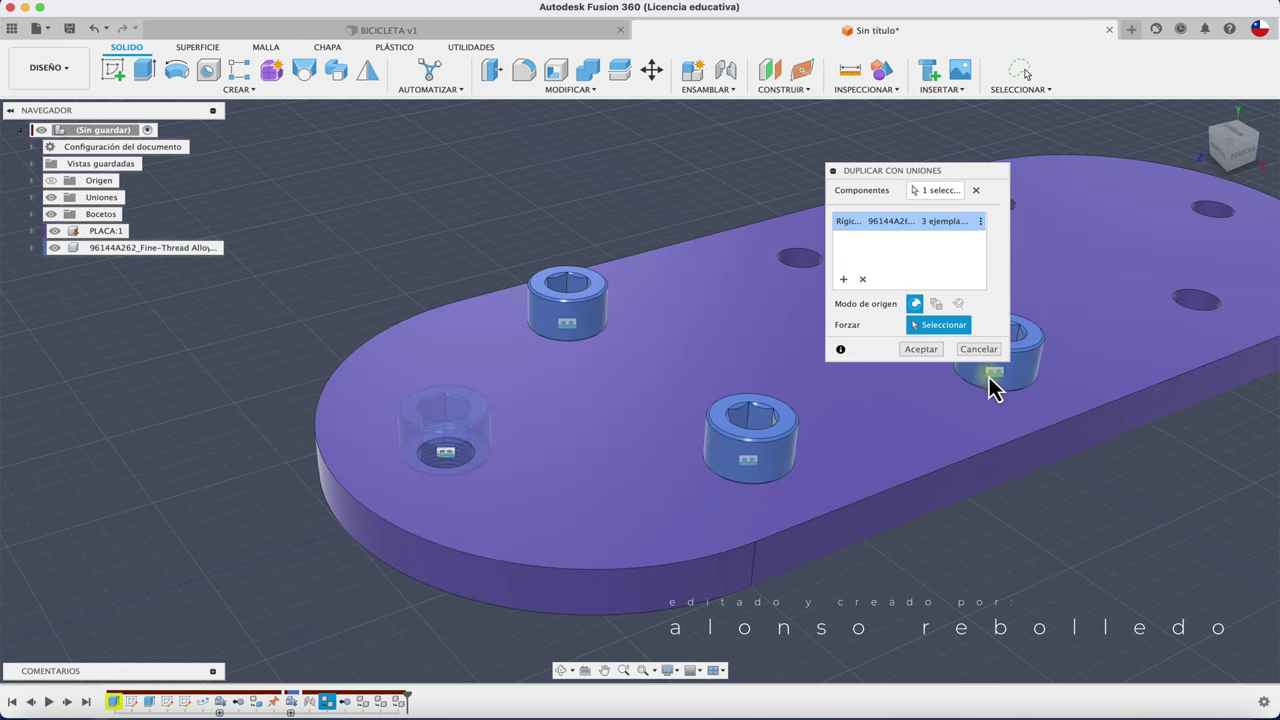
Place screw copies in the remaining four holes and confirm the seven duplicates.
{"action": "scroll", "coordinate": [1109, 306], "scroll_direction": "up", "scroll_amount": 1}
{"action": "left_click", "coordinate": [1178, 318]}
{"action": "scroll", "coordinate": [1180, 250], "scroll_direction": "down", "scroll_amount": 1}
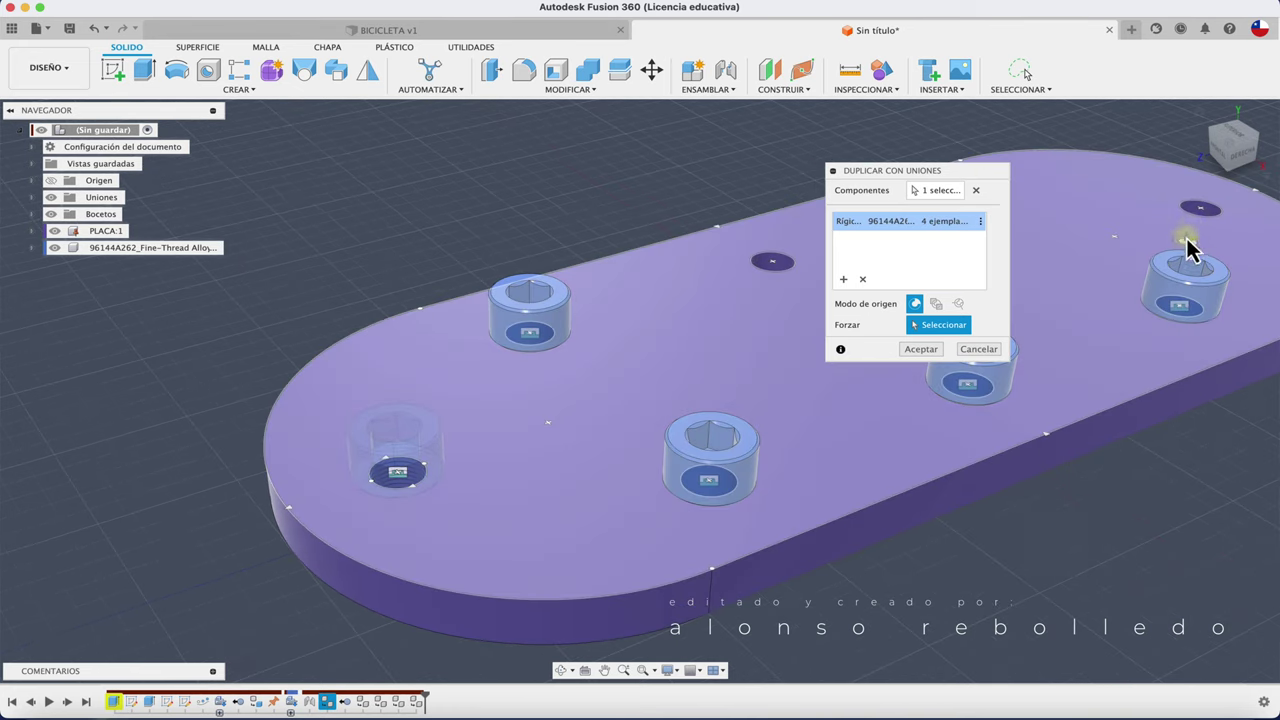
{"action": "left_click", "coordinate": [1195, 210]}
{"action": "scroll", "coordinate": [785, 330], "scroll_direction": "up", "scroll_amount": 2}
{"action": "middle_click_drag", "start_coordinate": [785, 330], "coordinate": [677, 351]}
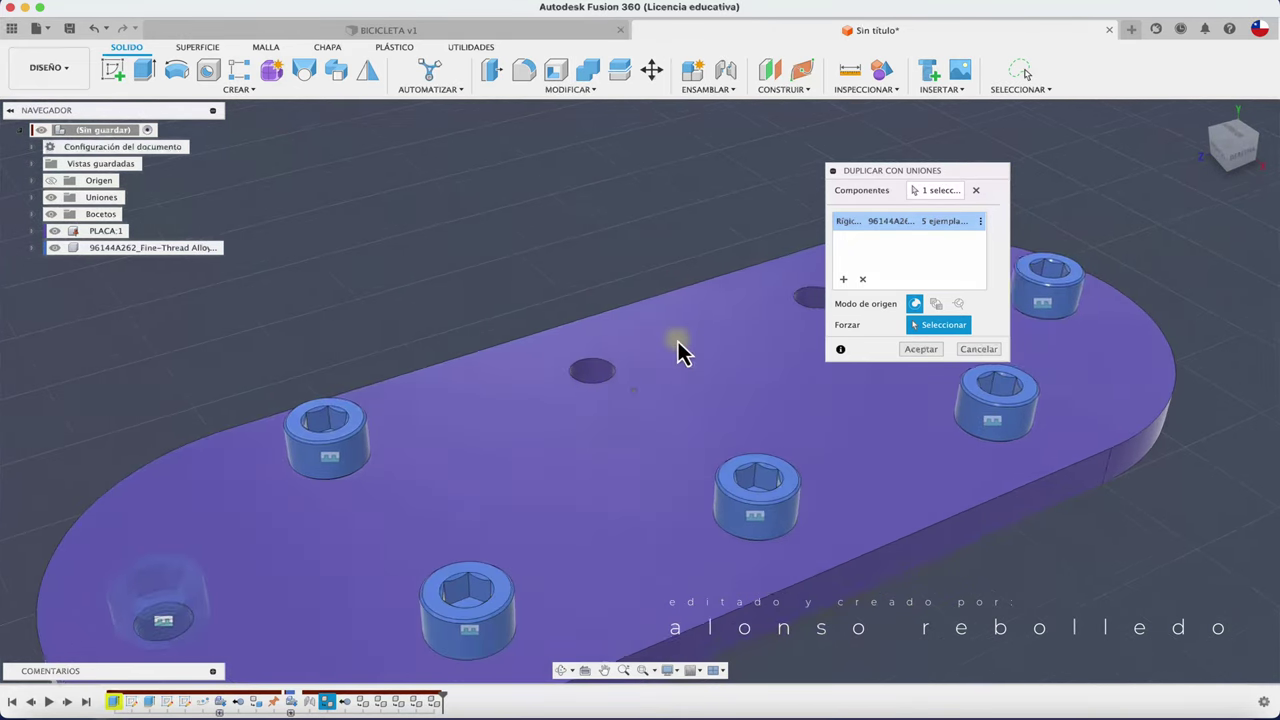
{"action": "left_click", "coordinate": [567, 385]}
{"action": "left_click", "coordinate": [788, 296]}
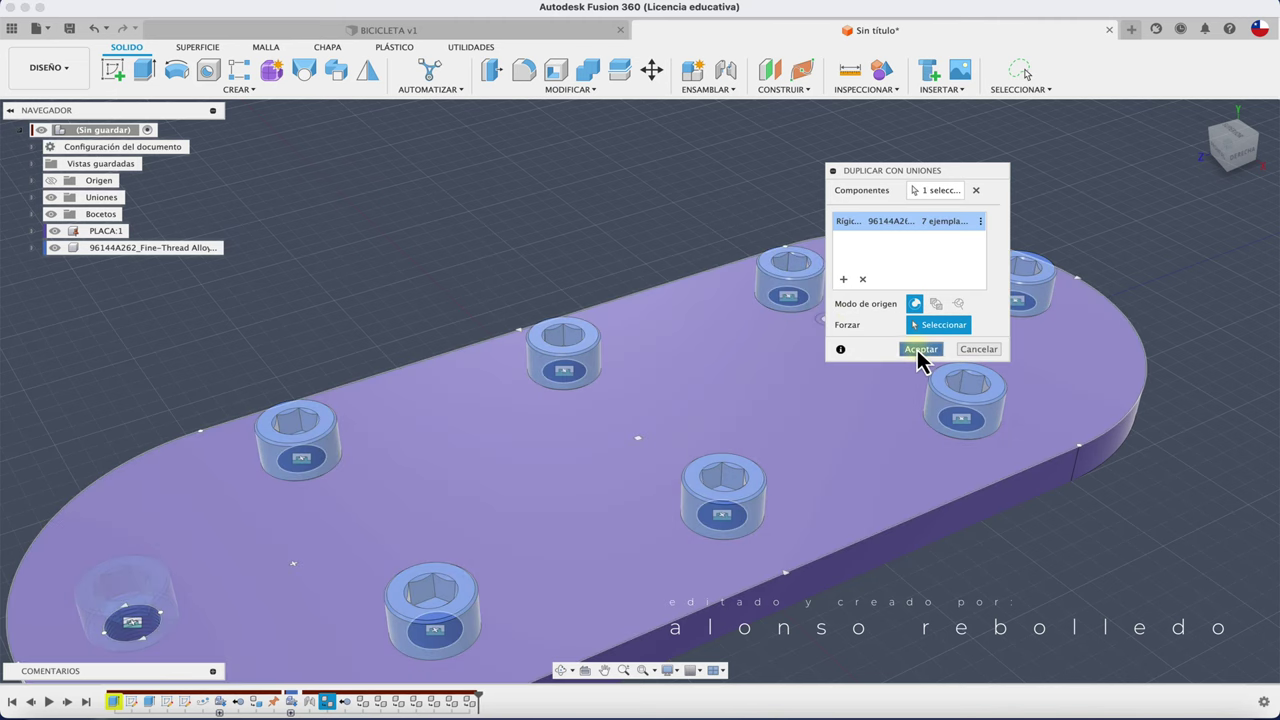
{"action": "left_click", "coordinate": [920, 349]}
{"action": "scroll", "coordinate": [600, 177], "scroll_direction": "down", "scroll_amount": 2}
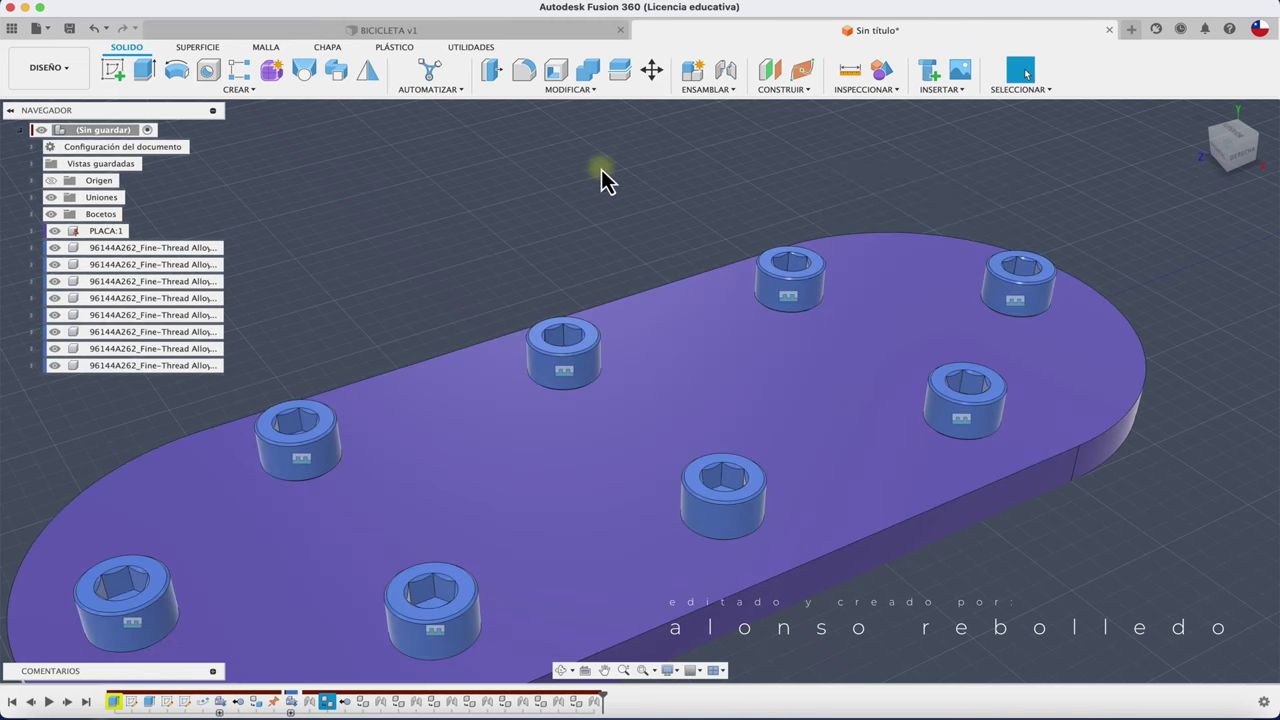
{"action": "scroll", "coordinate": [600, 177], "scroll_direction": "down", "scroll_amount": 2}
{"action": "scroll", "coordinate": [516, 180], "scroll_direction": "down", "scroll_amount": 2}
{"action": "scroll", "coordinate": [516, 181], "scroll_direction": "down", "scroll_amount": 1}
Add a new component under the root design and name it PERNOS.
{"action": "middle_click_drag", "start_coordinate": [516, 180], "coordinate": [378, 203], "text": "shift"}
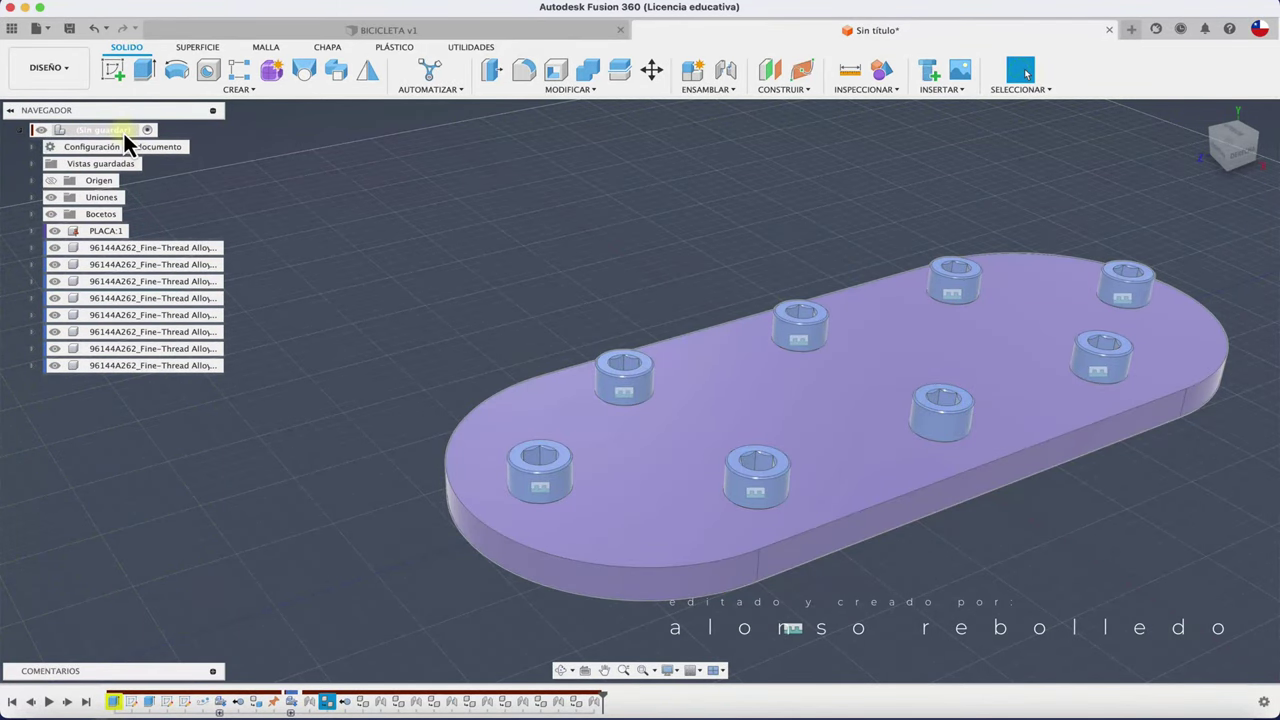
{"action": "right_click", "coordinate": [123, 130]}
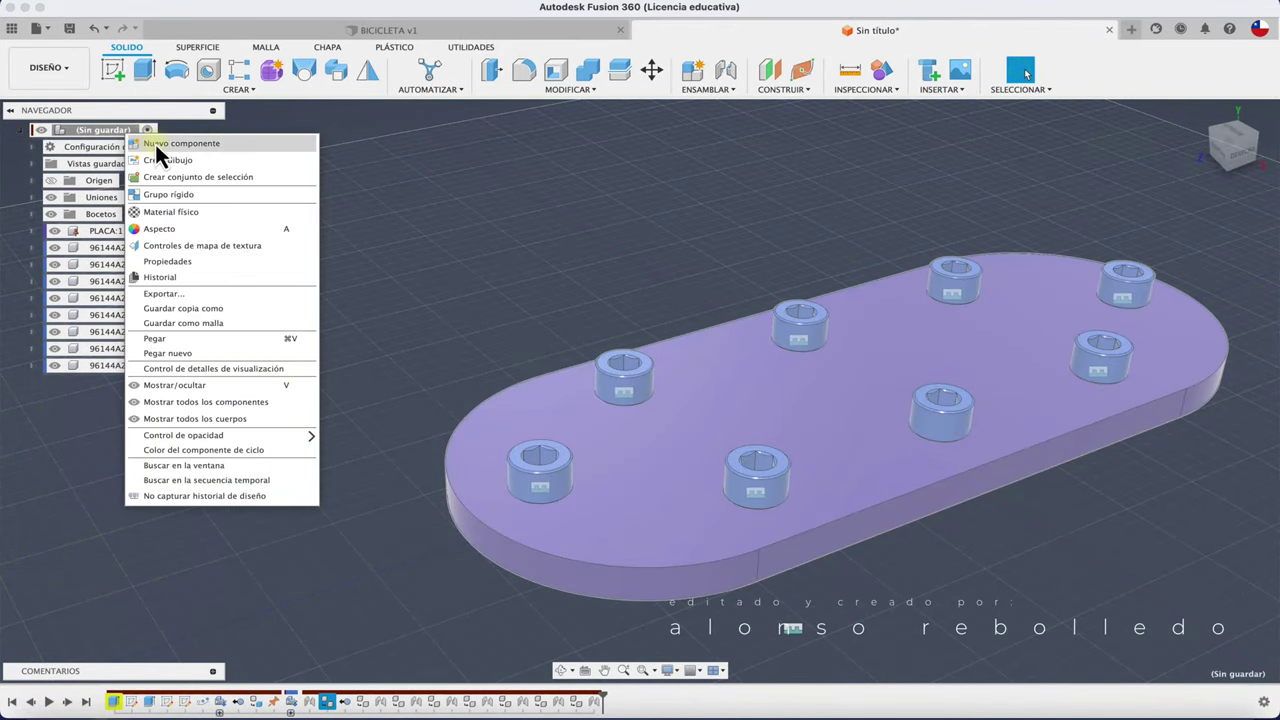
{"action": "left_click", "coordinate": [155, 146]}
{"action": "left_click", "coordinate": [1074, 279]}
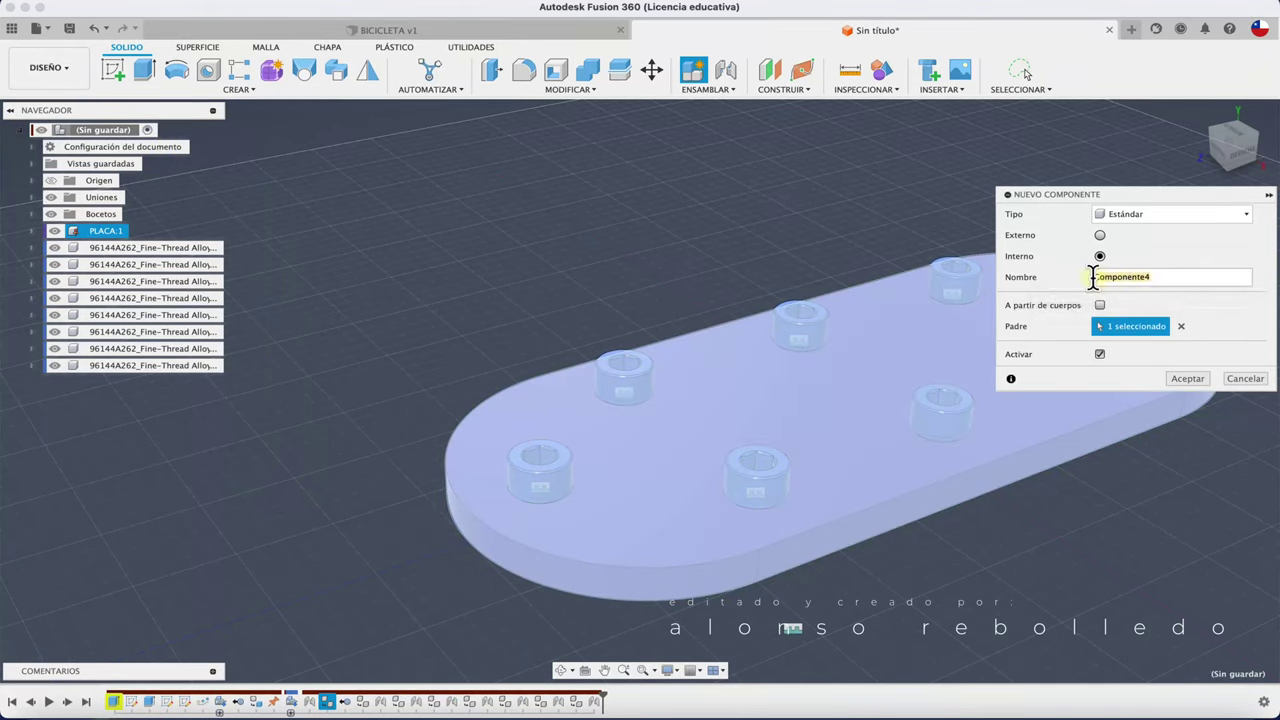
{"action": "type", "text": "PERN"}
{"action": "type", "text": "OS"}
{"action": "left_click", "coordinate": [1183, 378]}
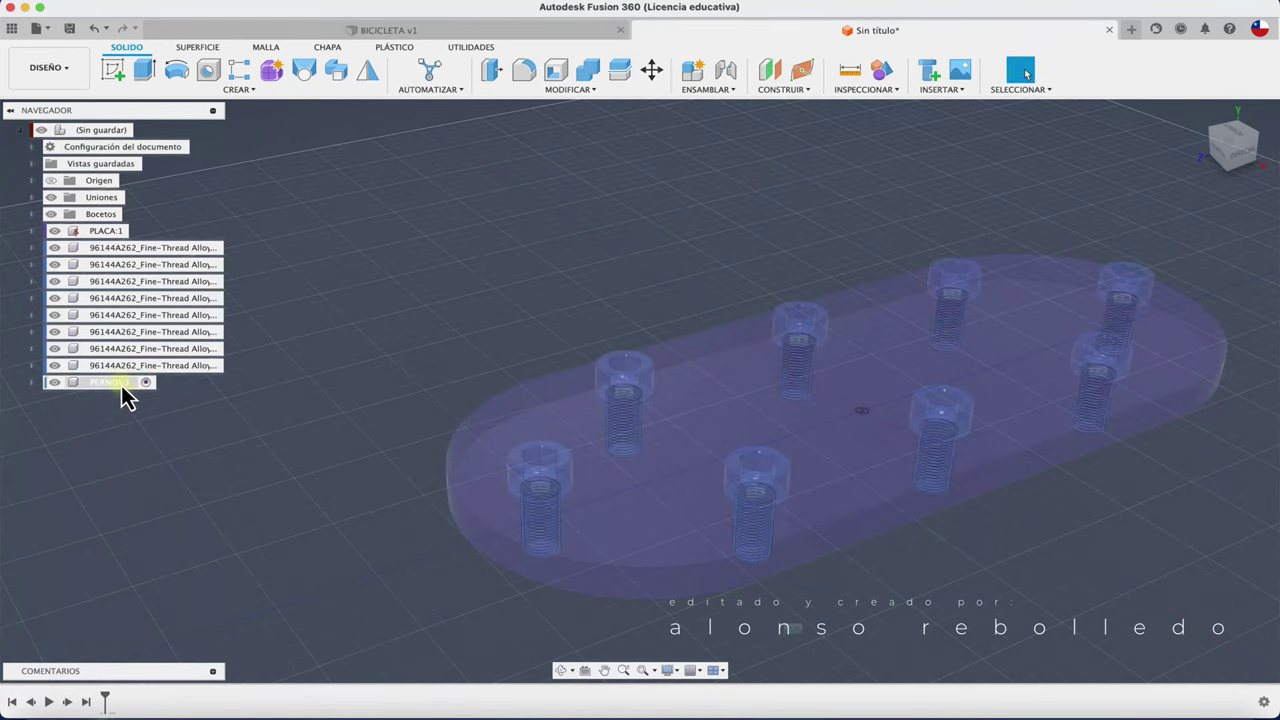
Move all eight screw components into PERNOS:1.
{"action": "left_click", "coordinate": [211, 365]}
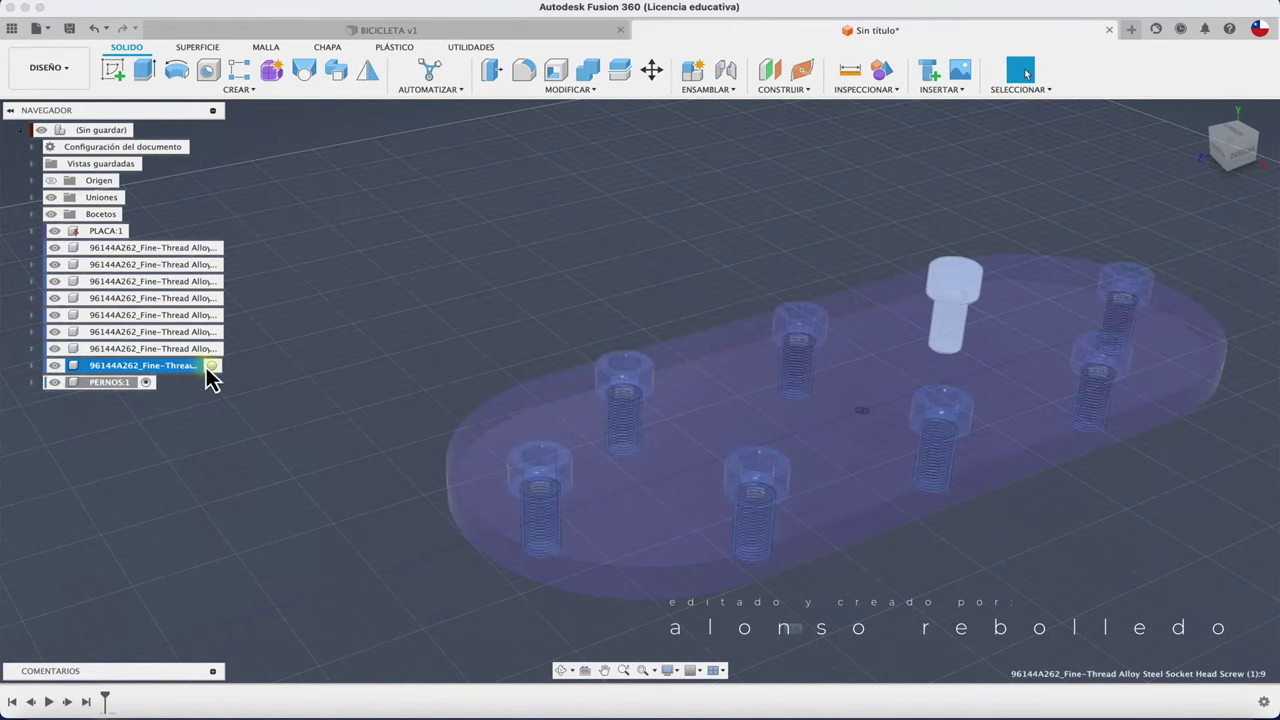
{"action": "left_click", "coordinate": [210, 248], "text": "shift"}
{"action": "mouse_move", "coordinate": [206, 251]}
{"action": "left_mouse_down"}
{"action": "mouse_move", "coordinate": [160, 373]}
{"action": "mouse_move", "coordinate": [114, 385]}
{"action": "left_mouse_up"}
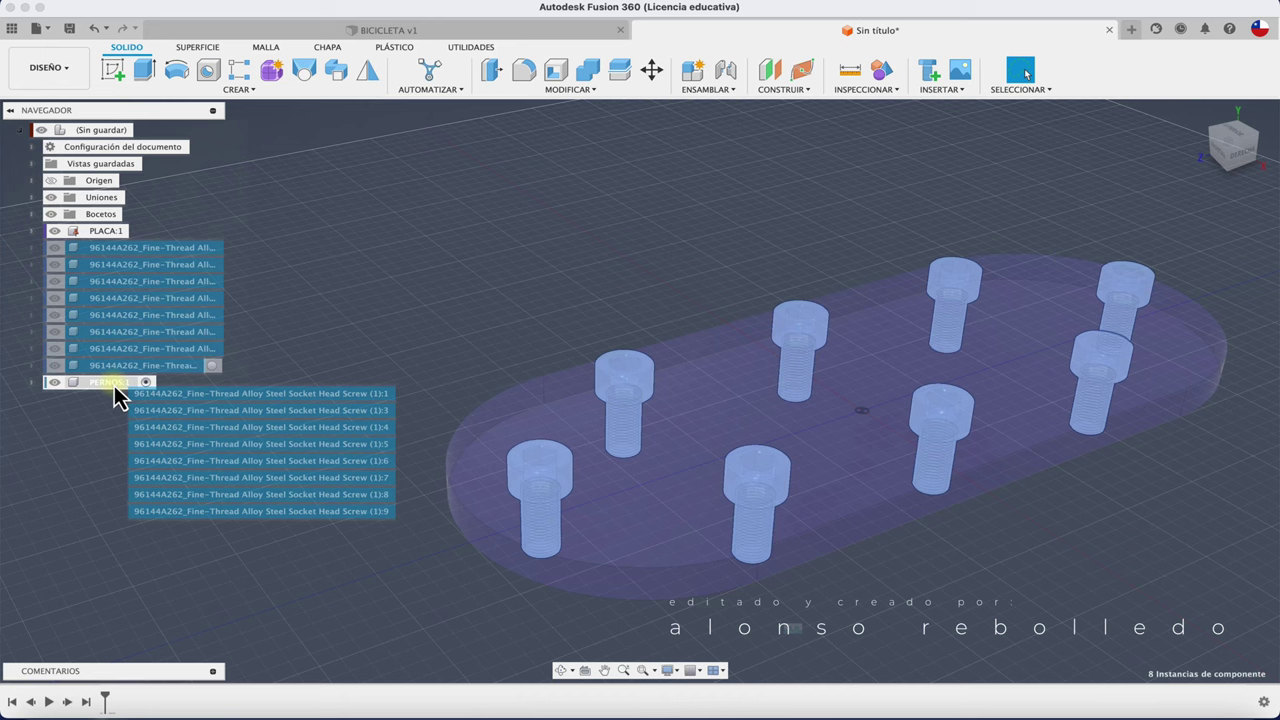
{"action": "left_click_drag", "start_coordinate": [114, 385], "coordinate": [114, 385]}
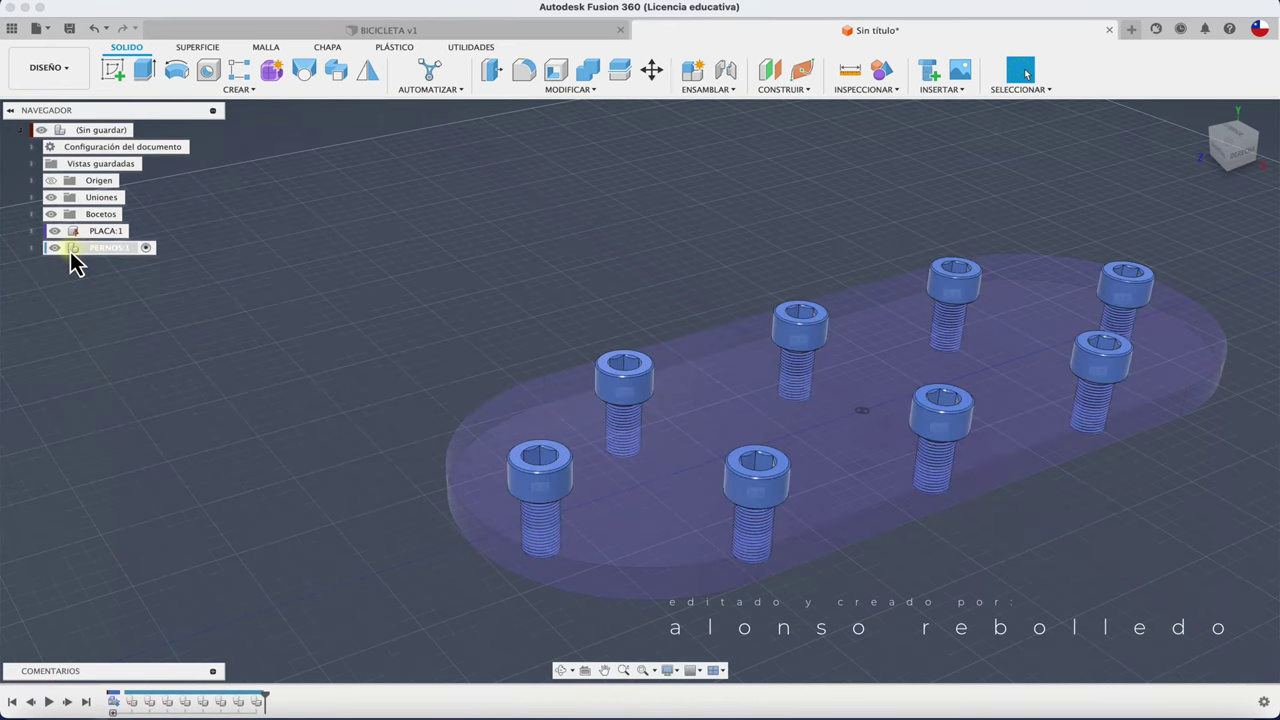
Reactivate the top-level design and toggle PERNOS visibility off and back on.
{"action": "left_click", "coordinate": [142, 131]}
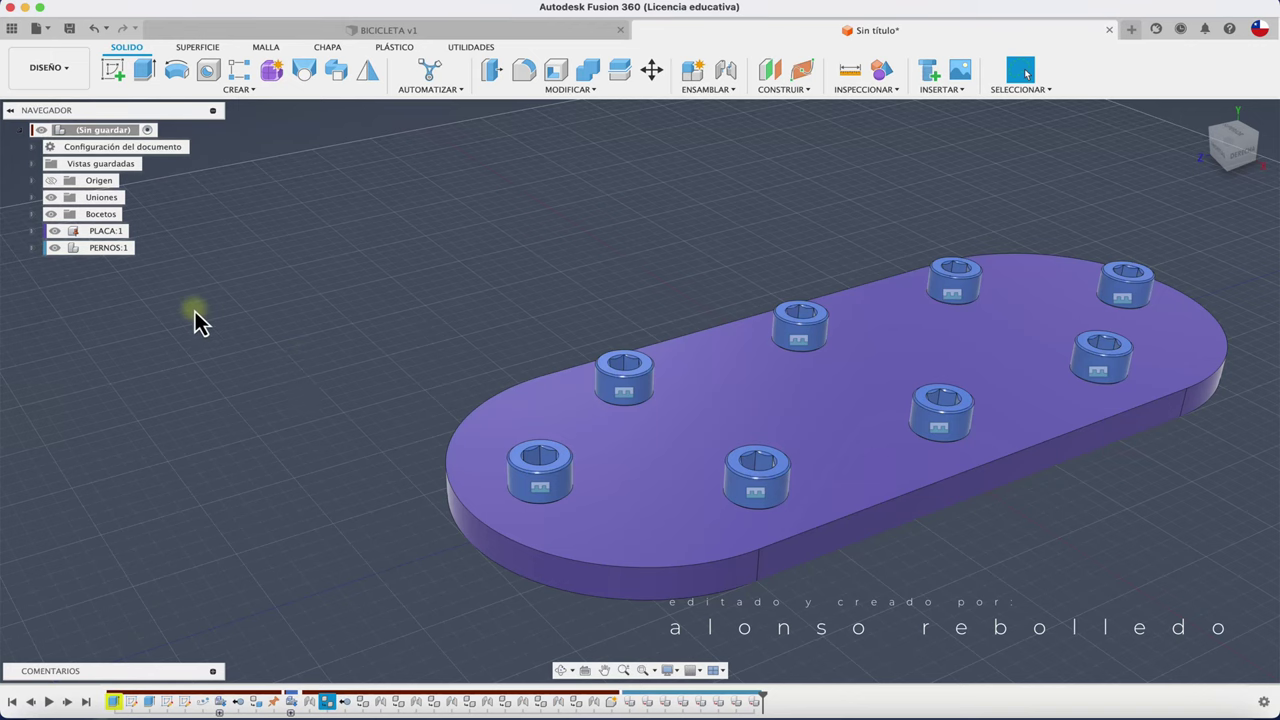
{"action": "left_click", "coordinate": [54, 247]}
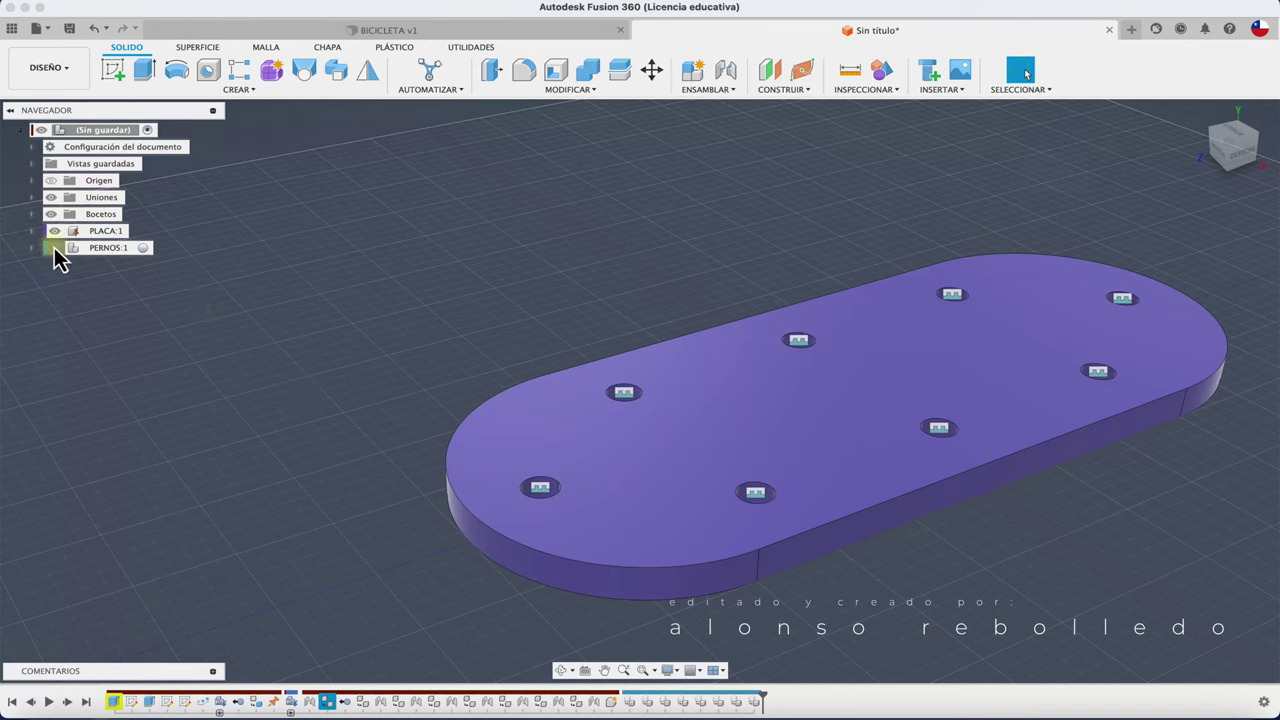
{"action": "left_click", "coordinate": [54, 247]}
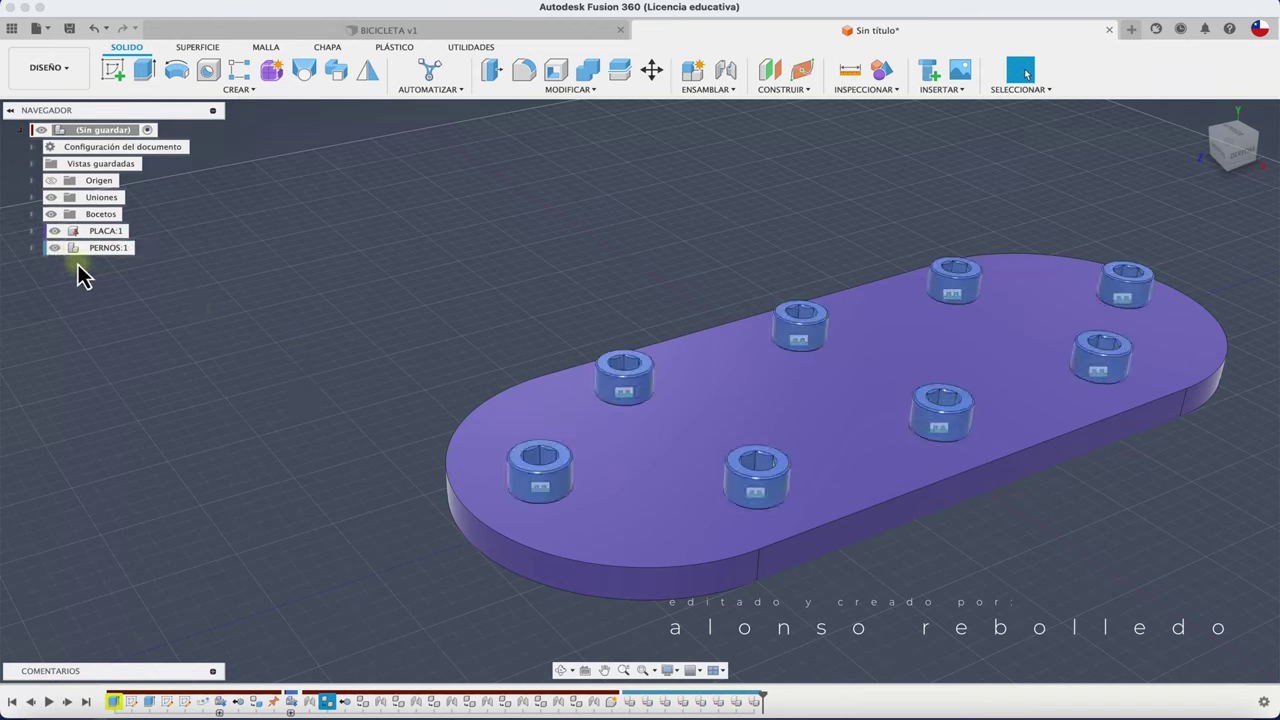